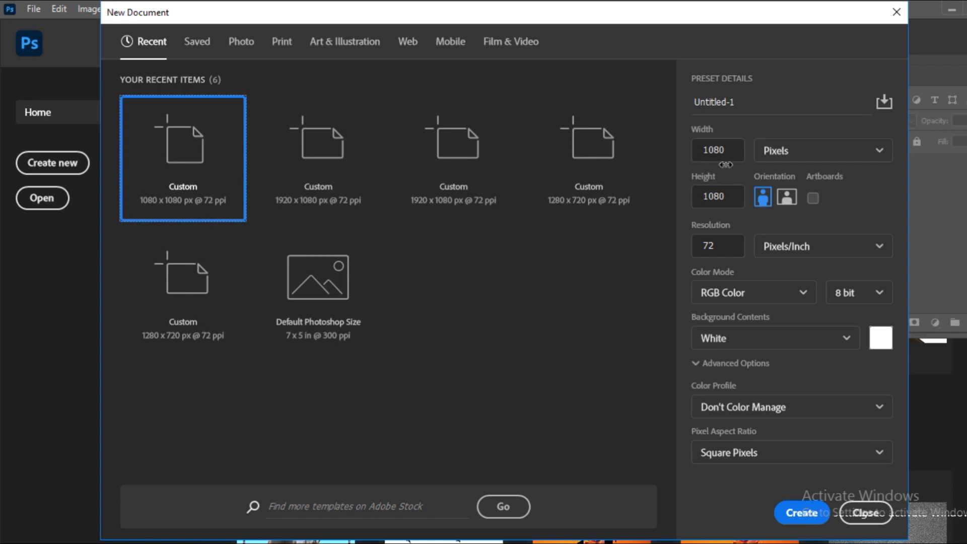
# Create a new 1080 x 1080 pixel document at 72 pixels/inch in 8-bit RGB Color with a white background.
pyautogui.click(730, 160)
pyautogui.click(733, 196)
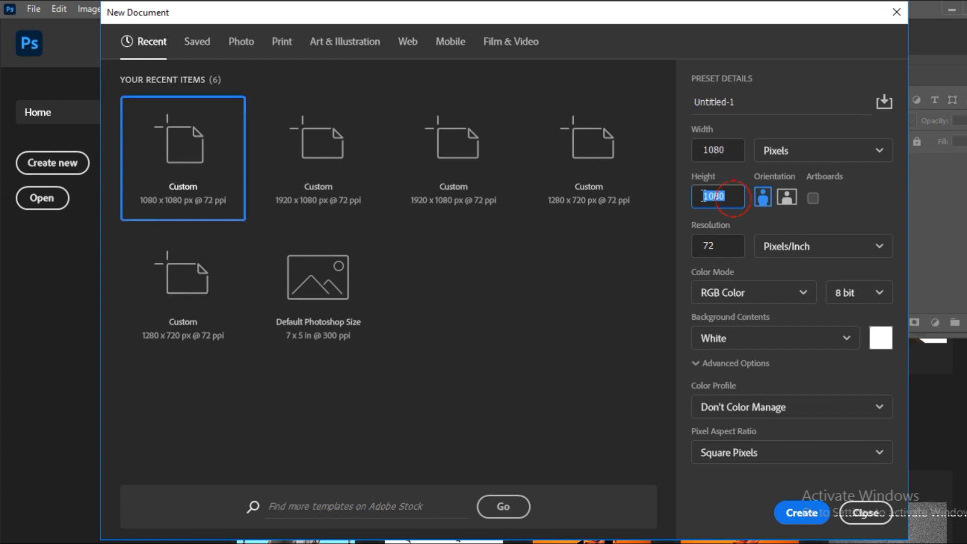
pyautogui.click(715, 243)
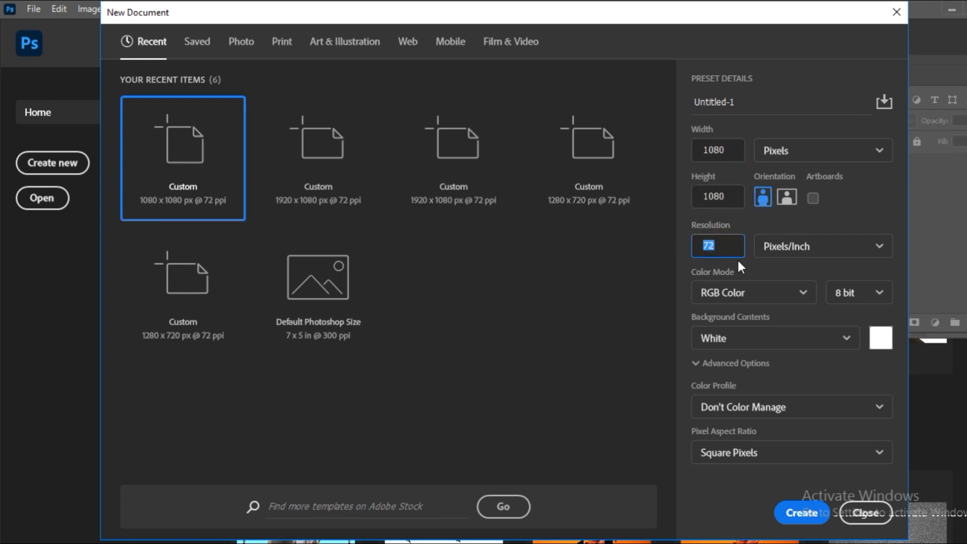
pyautogui.click(759, 293)
pyautogui.click(736, 369)
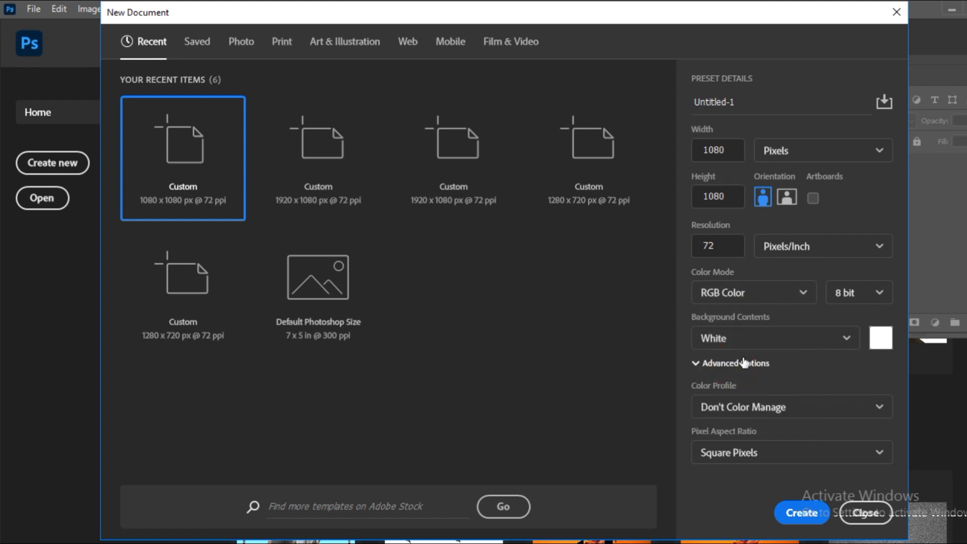
pyautogui.click(788, 339)
pyautogui.click(750, 368)
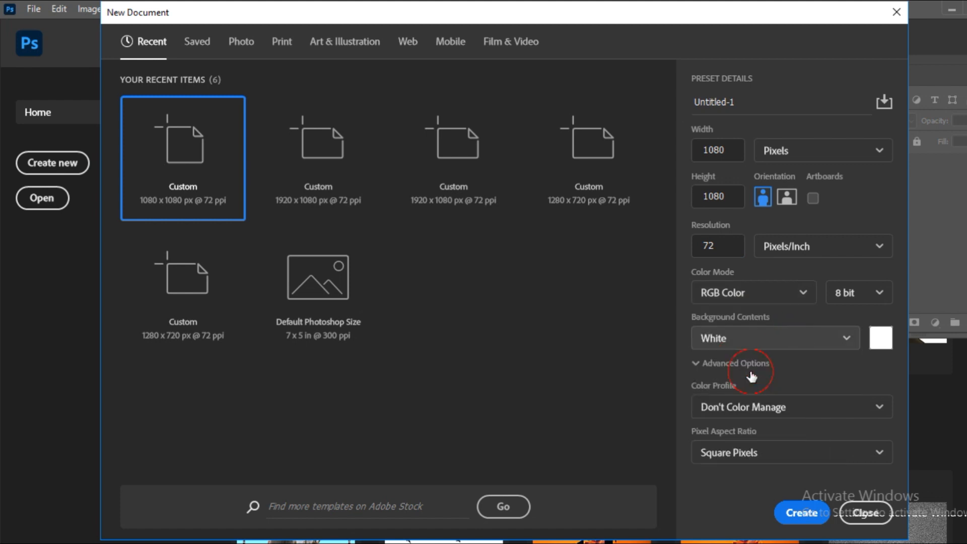
pyautogui.click(801, 513)
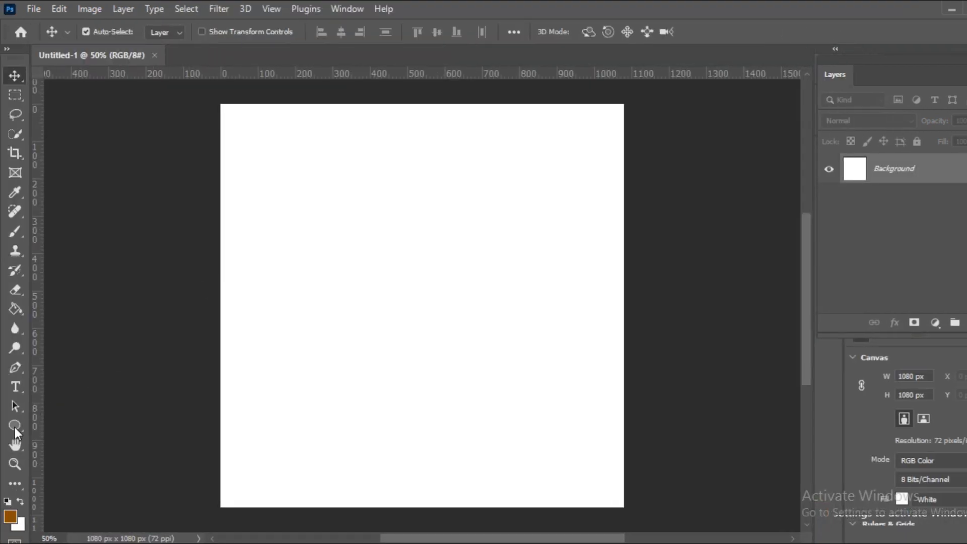
# Create a cyan ellipse shape with a width and height of 1080 px on the canvas.
pyautogui.click(14, 428)
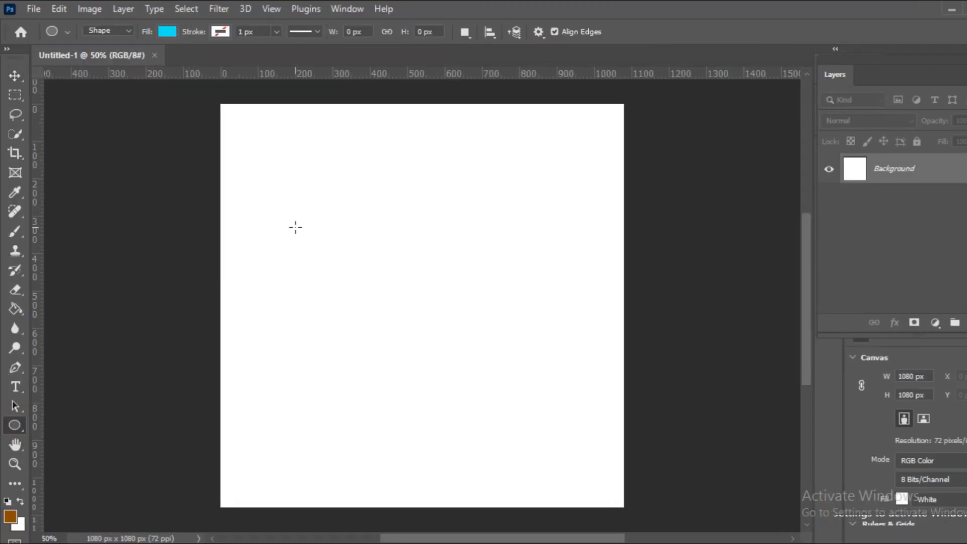
pyautogui.click(366, 263)
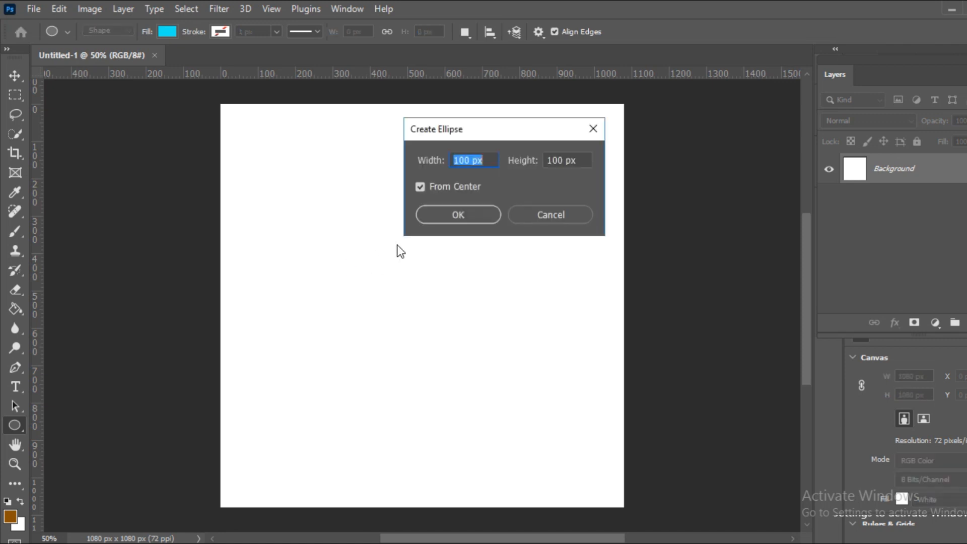
pyautogui.press('BackSpace')
pyautogui.write('180')
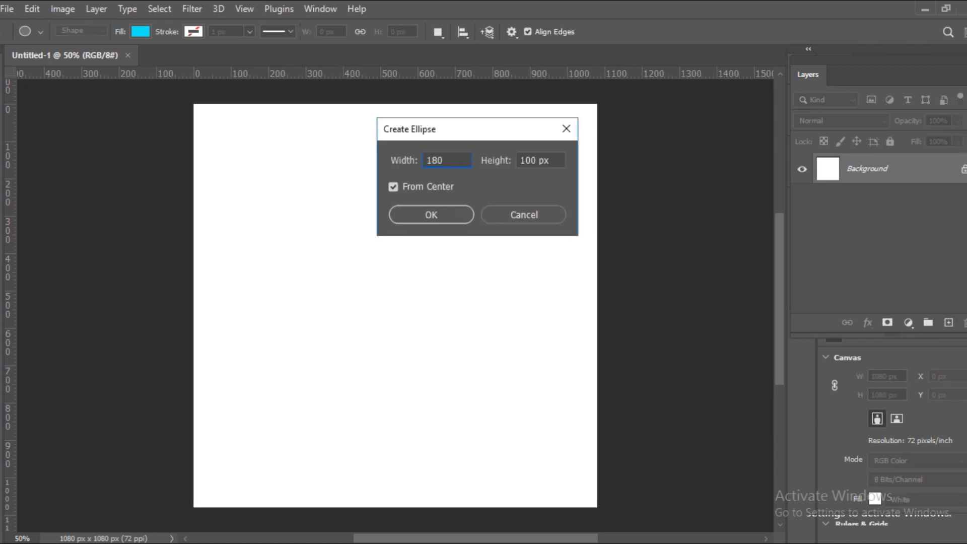
pyautogui.press('Tab')
pyautogui.write('180')
pyautogui.press('BackSpace')
pyautogui.press('BackSpace')
pyautogui.write('080')
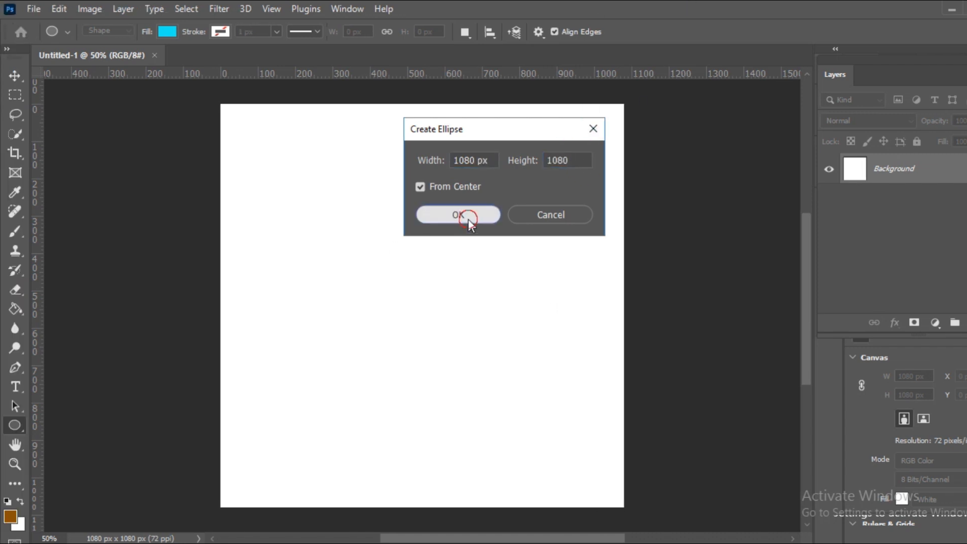
pyautogui.click(437, 216)
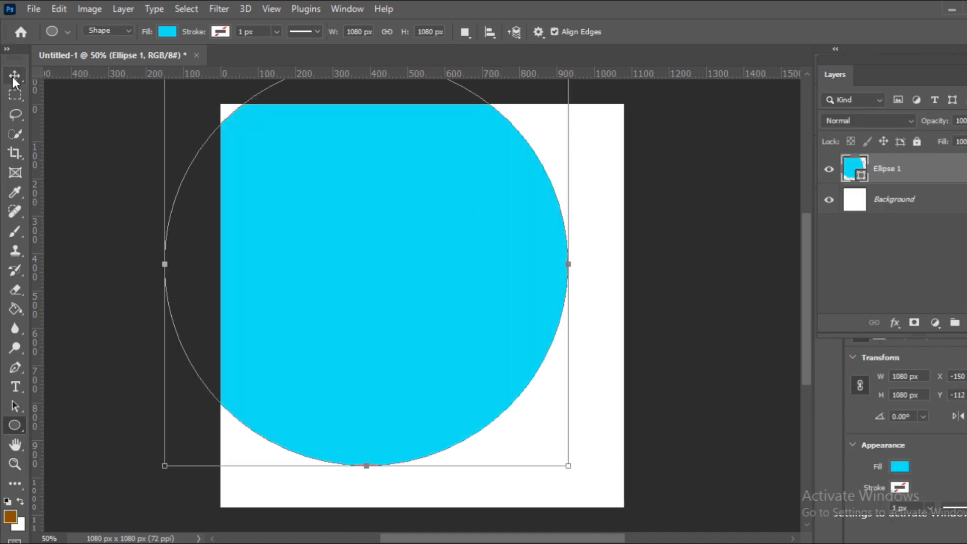
# Align the ellipse horizontally and vertically to the centre of the whole canvas, and clear the selection.
pyautogui.click(14, 75)
pyautogui.click(186, 8)
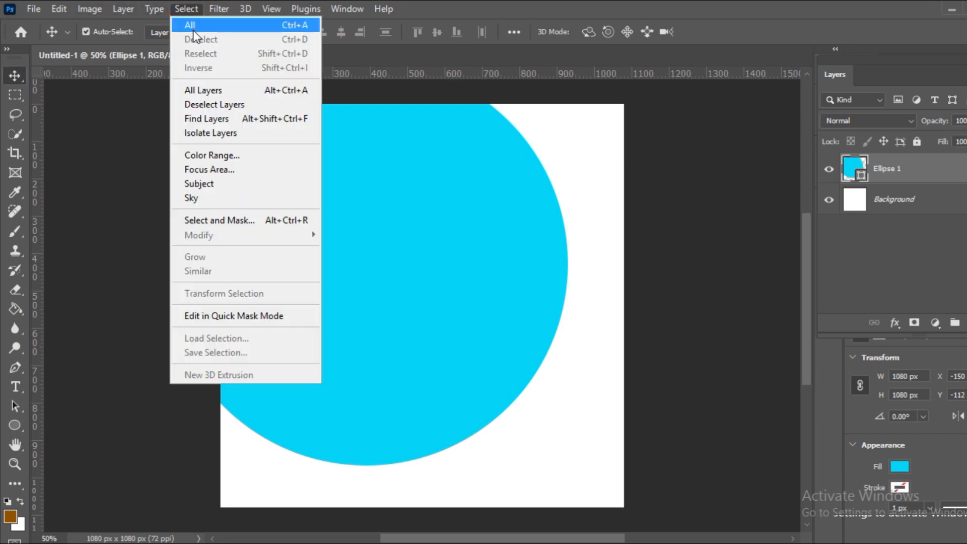
pyautogui.click(192, 26)
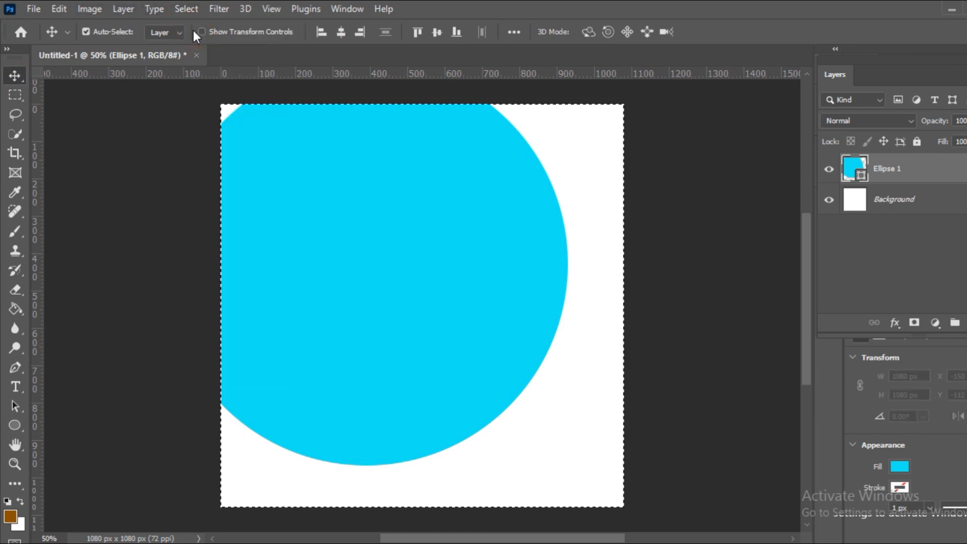
pyautogui.click(341, 33)
pyautogui.click(437, 34)
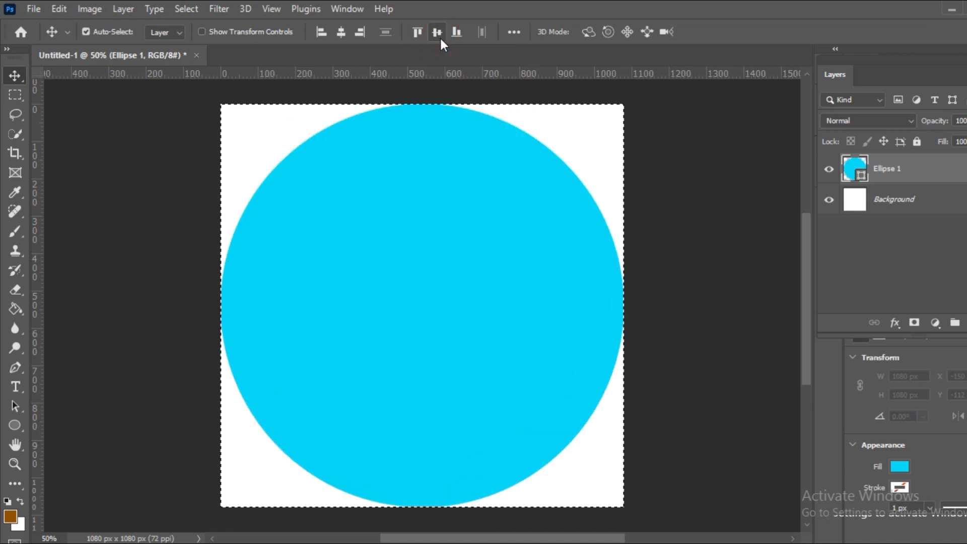
pyautogui.click(185, 9)
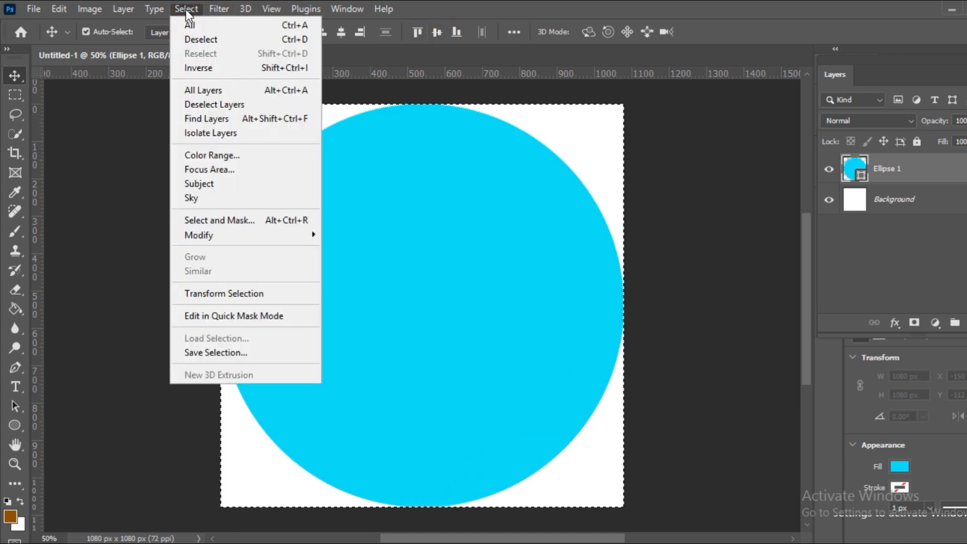
pyautogui.click(194, 40)
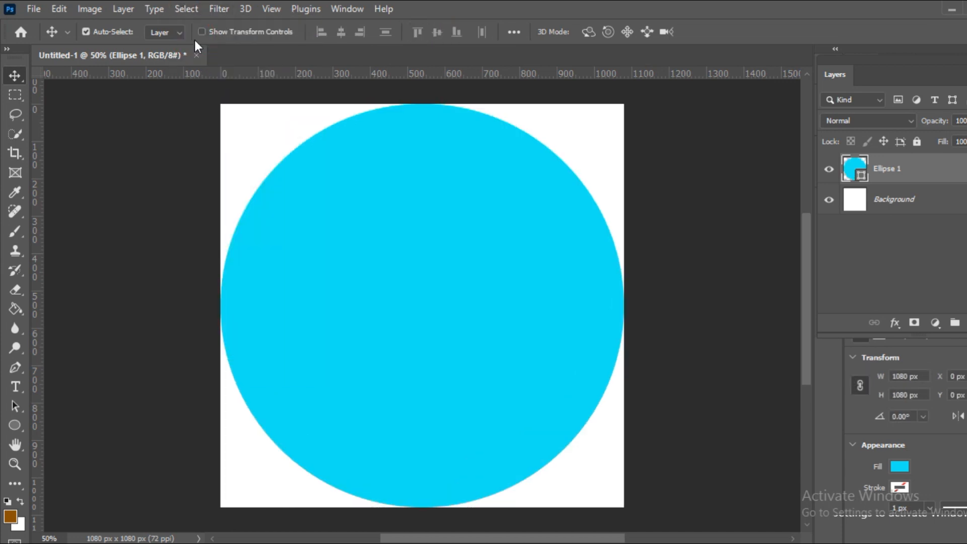
# Hide the Background layer and place the portrait photo over the circle, scaled to 138.12% with its lower edge at the canvas bottom.
pyautogui.click(829, 200)
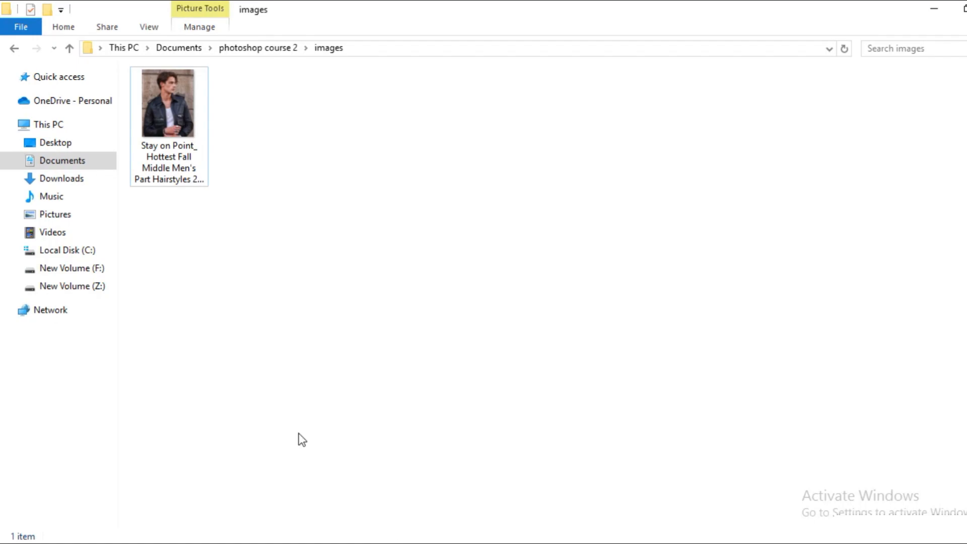
pyautogui.moveTo(168, 104); pyautogui.dragTo(427, 362)
pyautogui.moveTo(501, 172); pyautogui.dragTo(596, 89)
pyautogui.moveTo(467, 193); pyautogui.dragTo(382, 286)
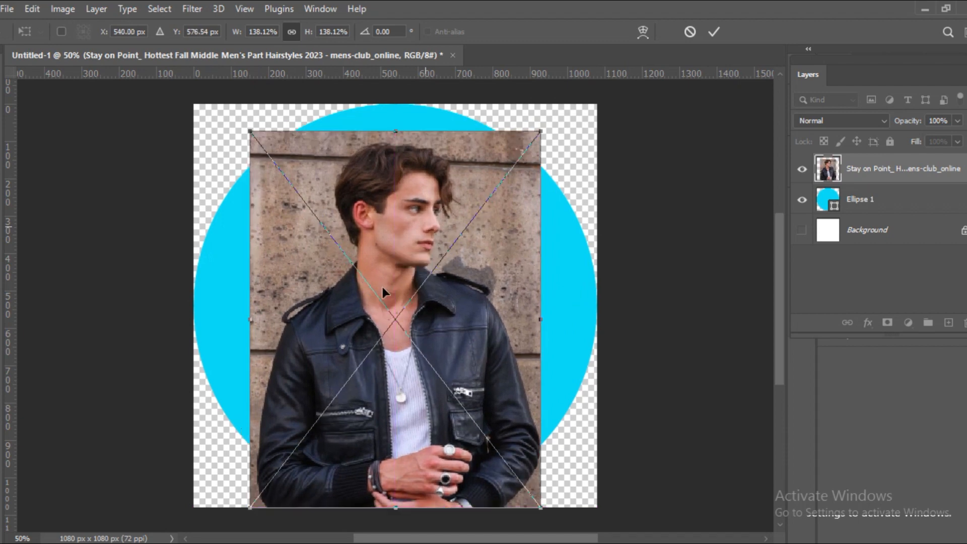
pyautogui.click(719, 23)
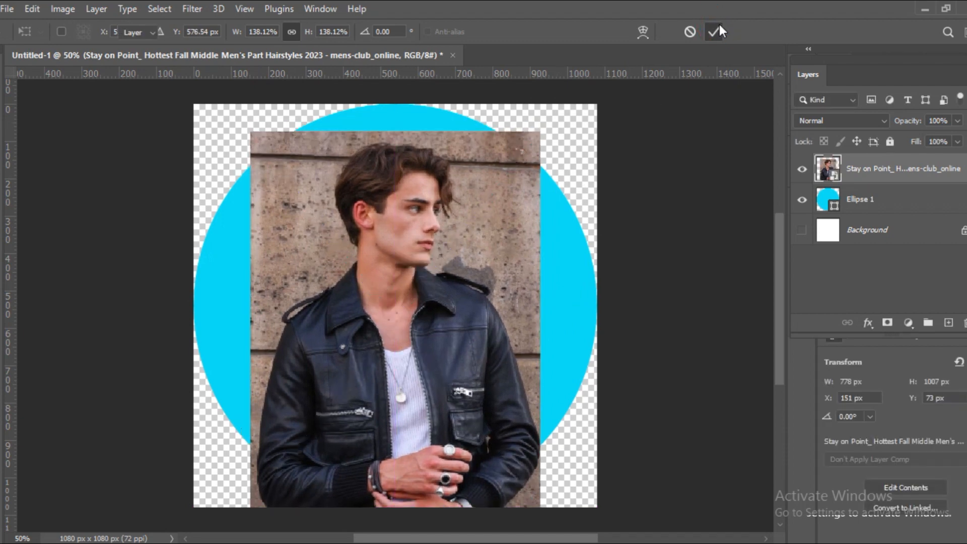
# Select the man automatically with Select Subject and add the missed area beside his eye using the Quick Selection tool.
pyautogui.click(156, 10)
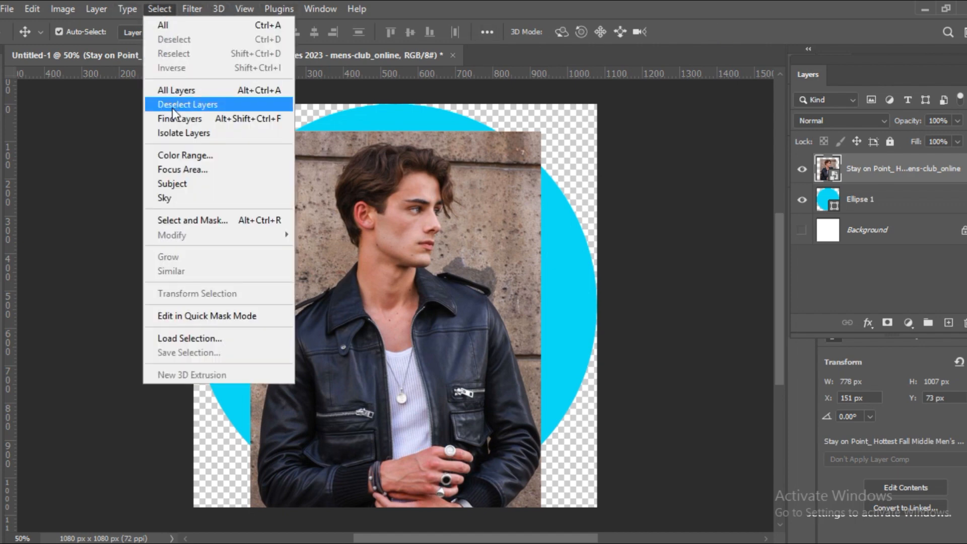
pyautogui.click(180, 177)
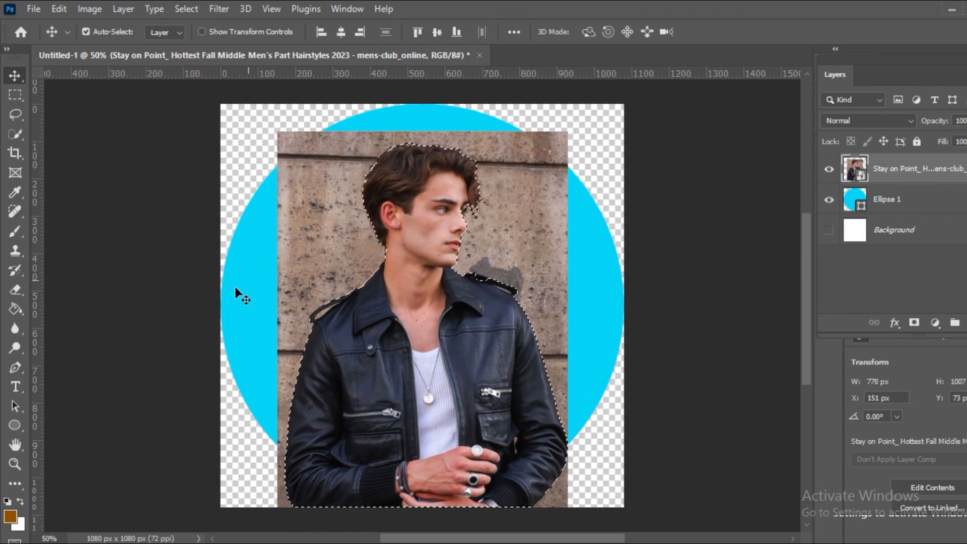
pyautogui.click(7, 463)
pyautogui.click(471, 205)
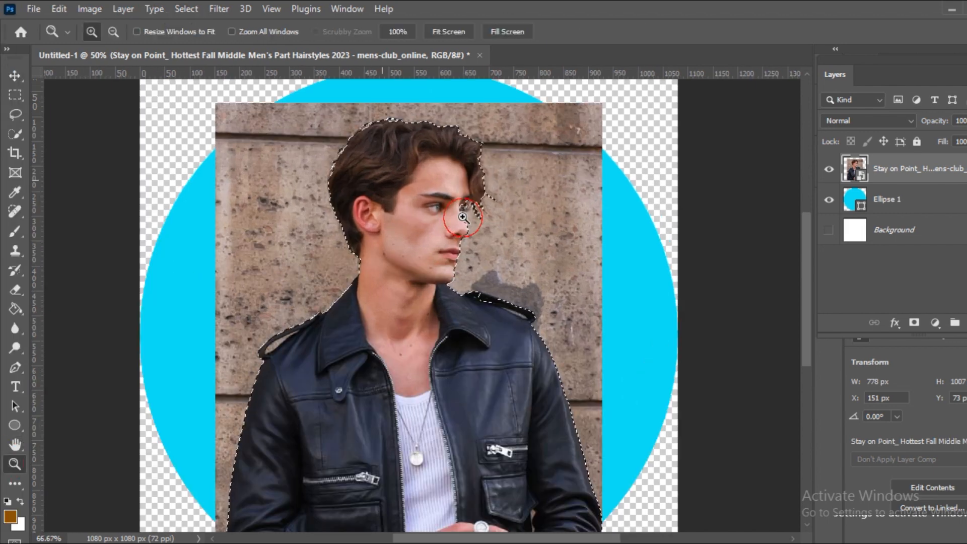
pyautogui.click(471, 206)
pyautogui.click(471, 205)
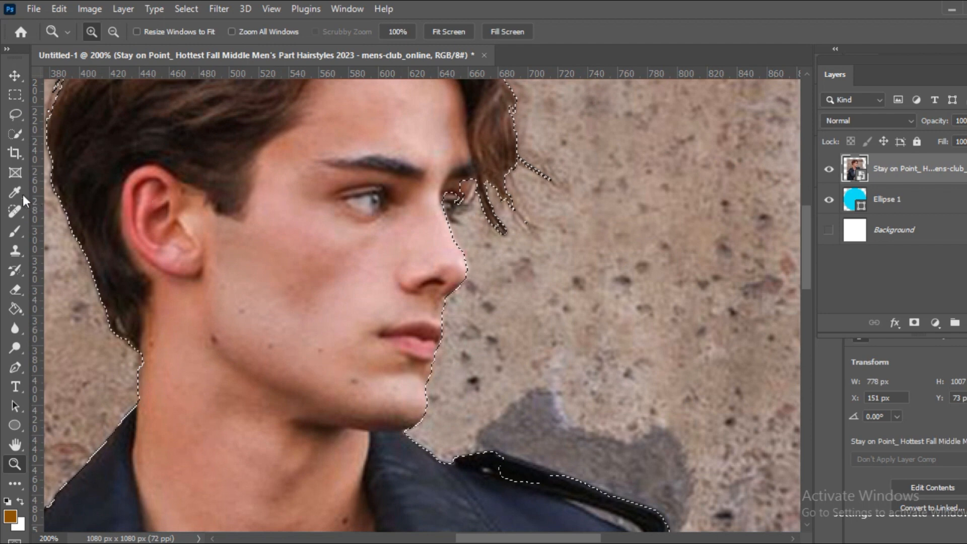
pyautogui.click(16, 134)
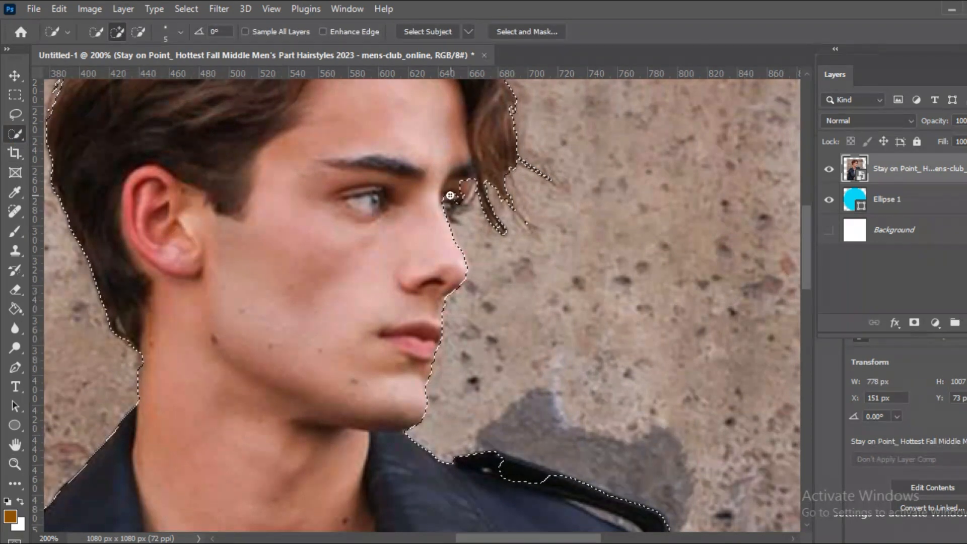
pyautogui.moveTo(464, 184); pyautogui.dragTo(450, 200)
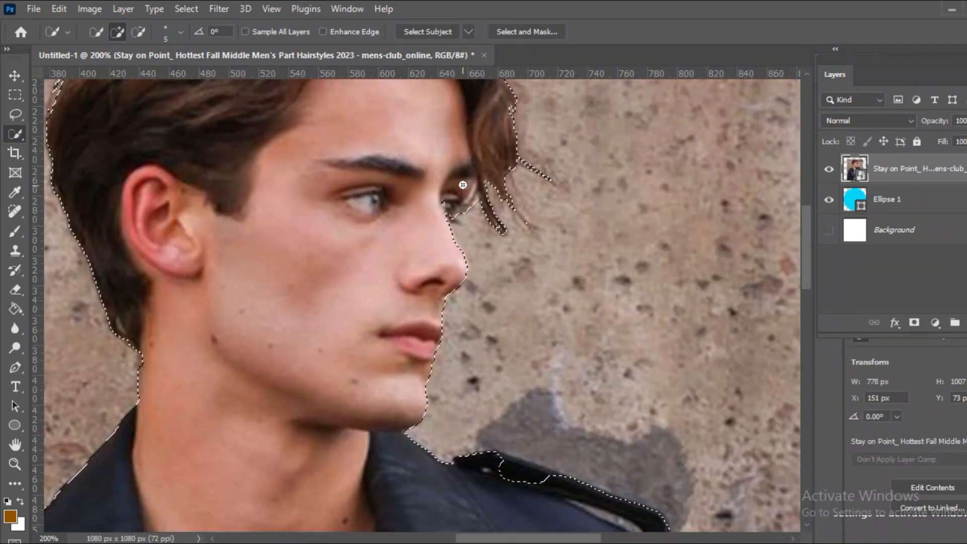
# Refine the selection around both jacket shoulder straps, subtracting the wall visible through the strap opening.
pyautogui.scroll(-5, 449, 200)
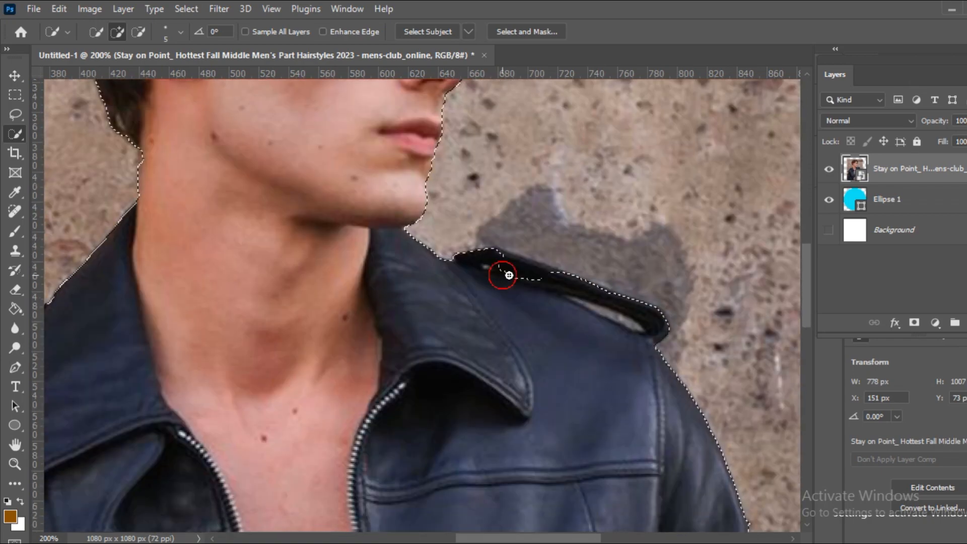
pyautogui.moveTo(506, 274)
pyautogui.mouseDown()
pyautogui.moveTo(608, 315)
pyautogui.moveTo(580, 304)
pyautogui.mouseUp()
pyautogui.moveTo(546, 538); pyautogui.dragTo(461, 537)
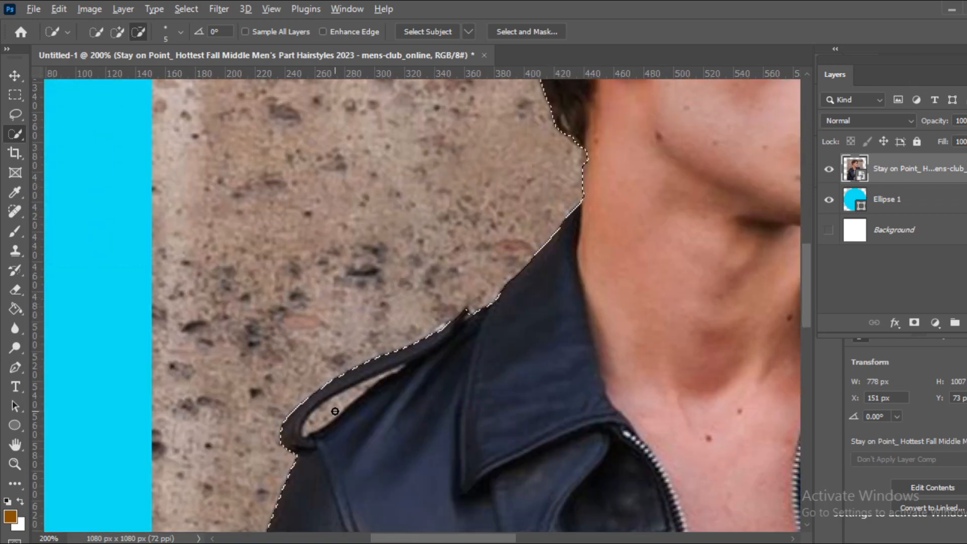
pyautogui.moveTo(334, 410)
pyautogui.mouseDown()
pyautogui.moveTo(388, 377)
pyautogui.moveTo(350, 393)
pyautogui.moveTo(316, 427)
pyautogui.moveTo(384, 389)
pyautogui.mouseUp()
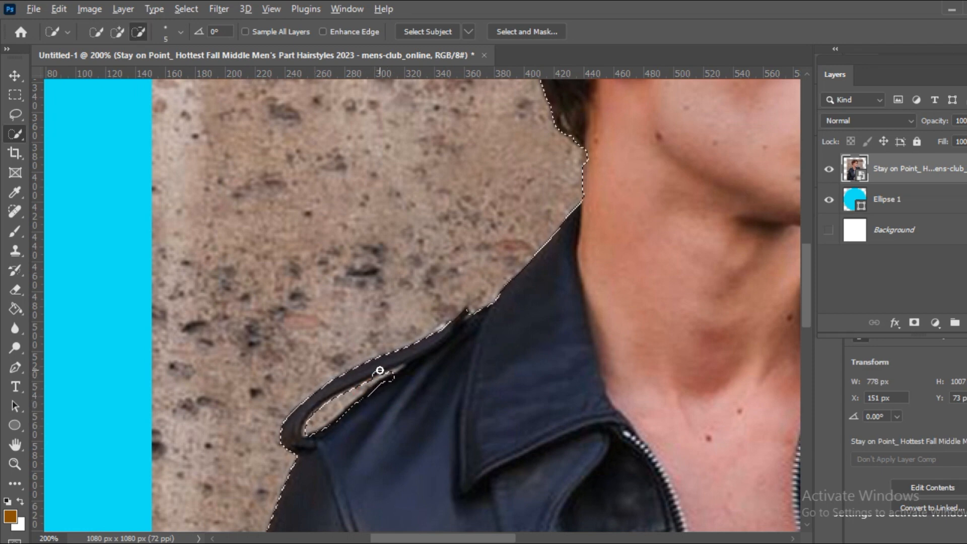
# Add a layer mask to the photo from the refined selection to hide the wall behind the man.
pyautogui.press('z')
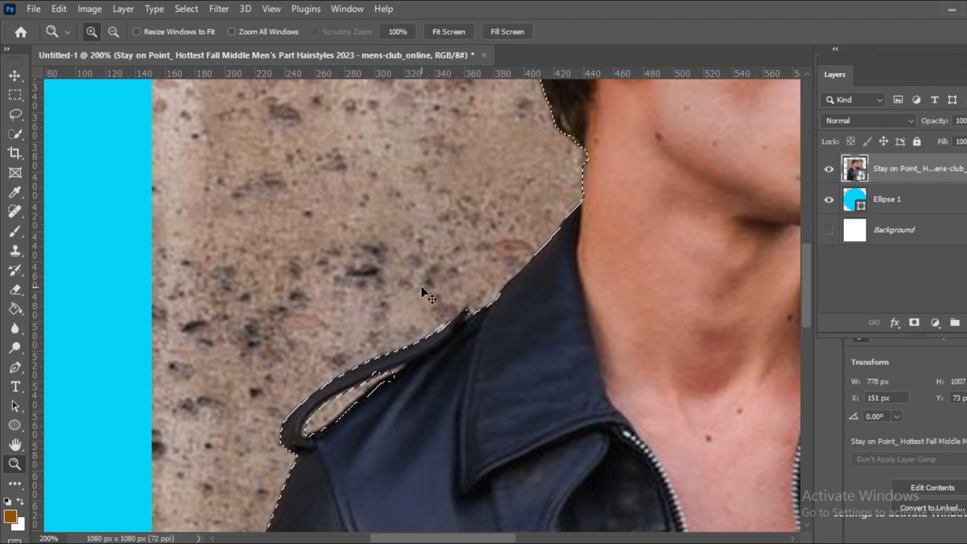
pyautogui.hotkey('ctrl', '-')
pyautogui.hotkey('ctrl', '-')
pyautogui.hotkey('ctrl', '-')
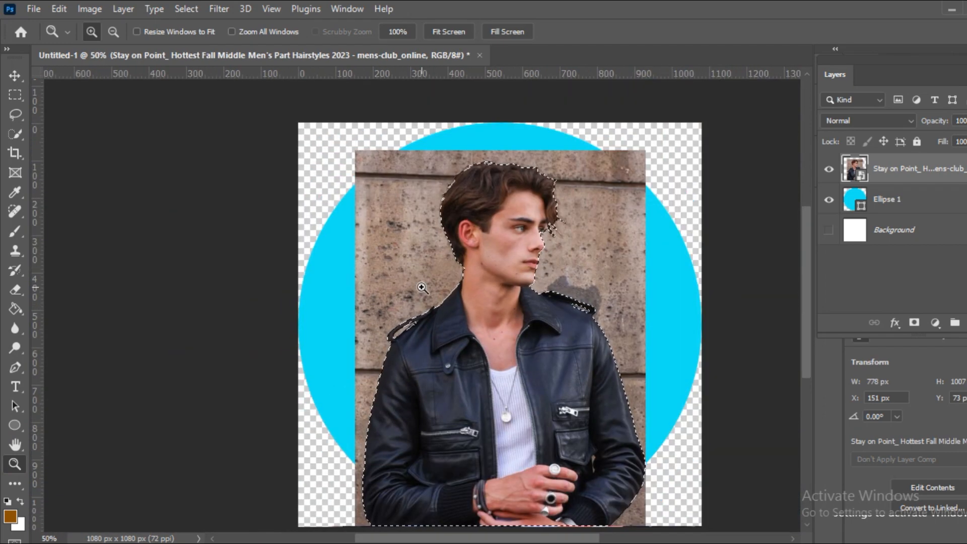
pyautogui.moveTo(459, 538); pyautogui.dragTo(473, 538)
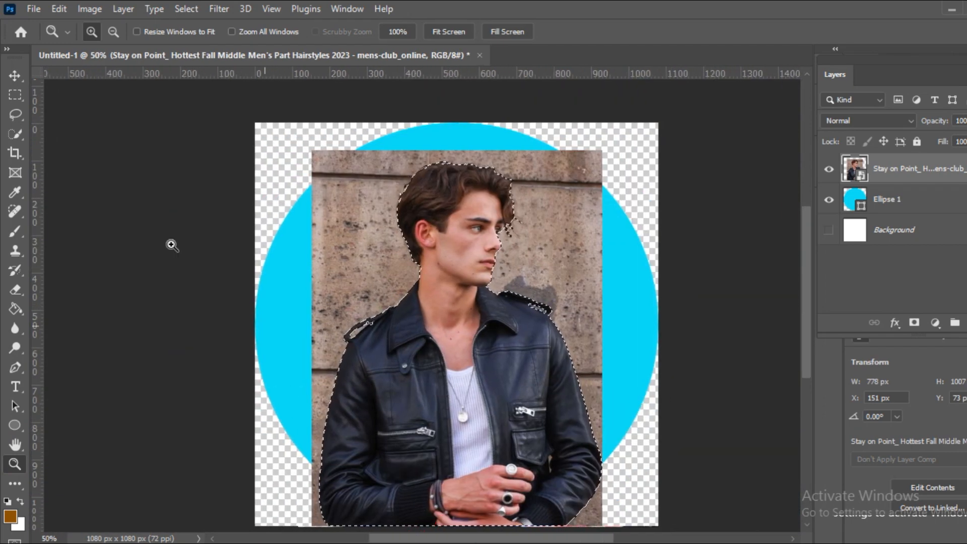
pyautogui.click(11, 73)
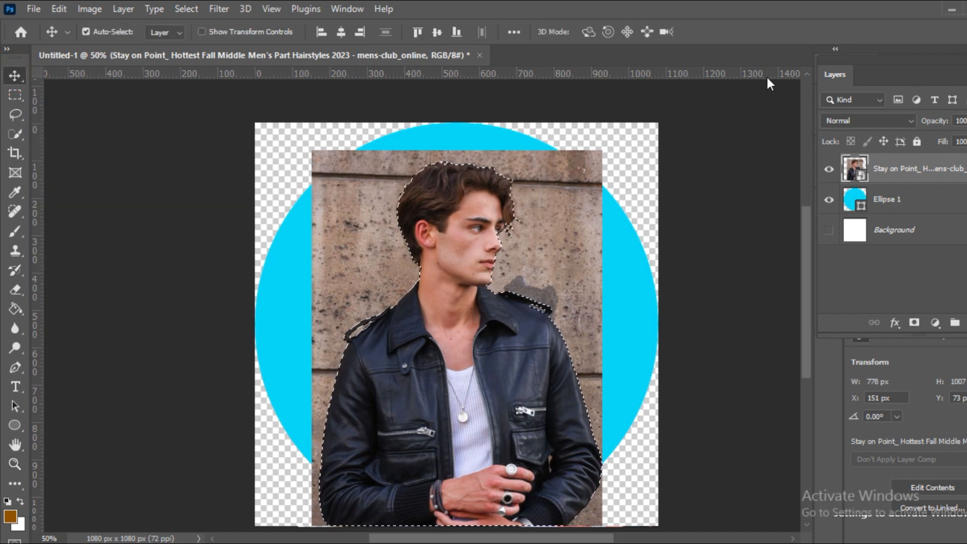
pyautogui.click(915, 326)
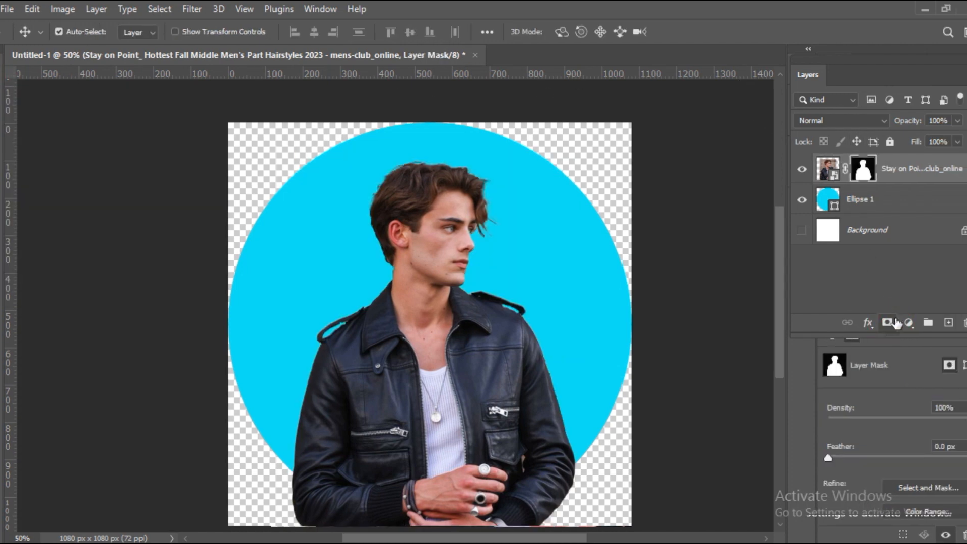
# Convert the masked portrait layer to a smart object.
pyautogui.click(894, 171)
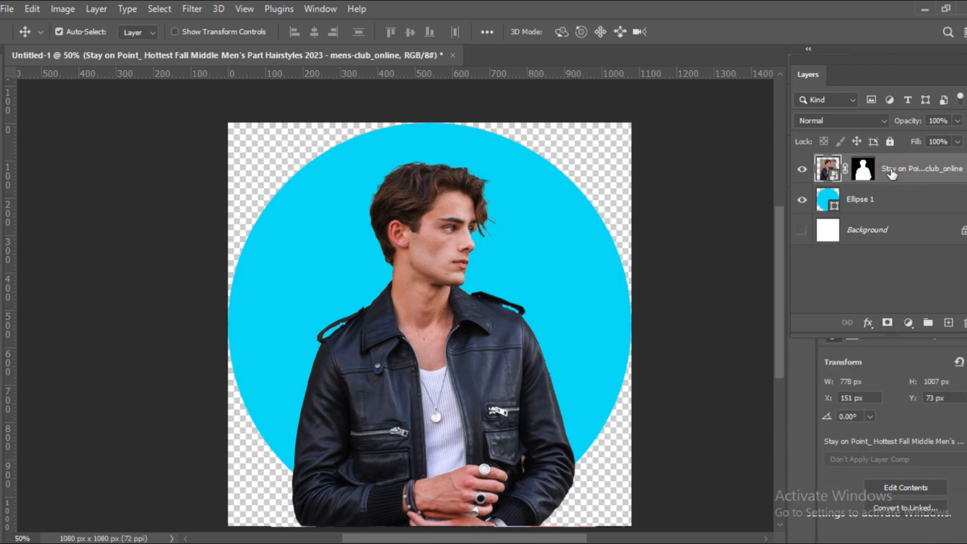
pyautogui.rightClick(893, 170)
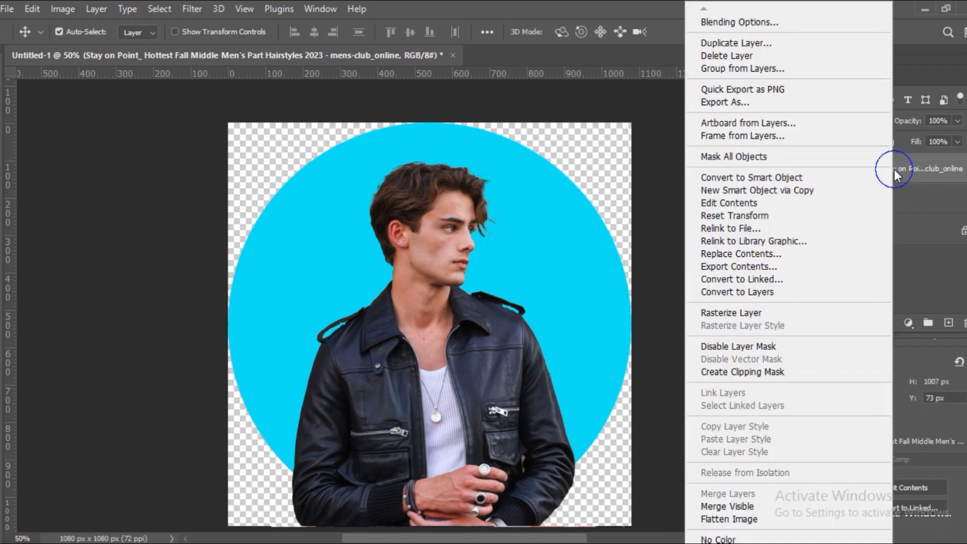
pyautogui.click(757, 174)
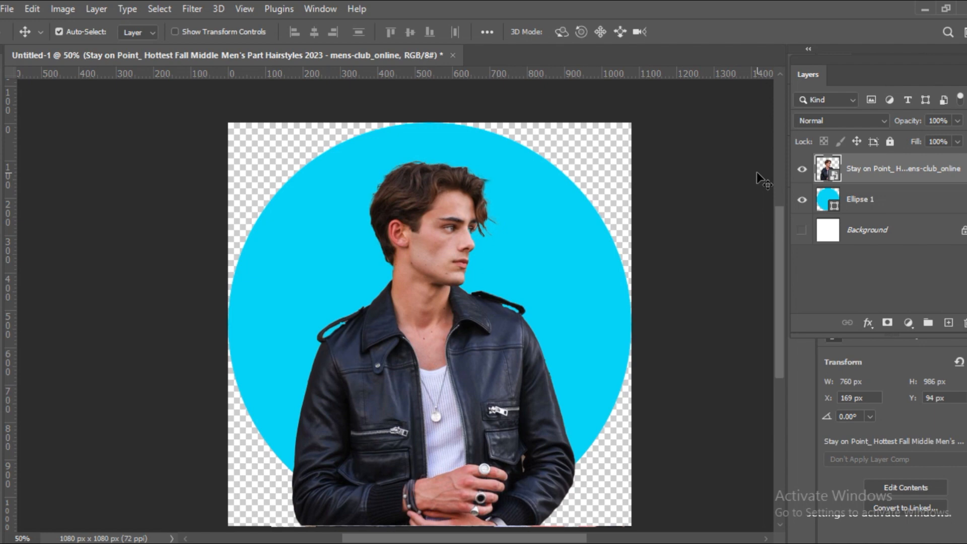
# Create a new layer group above the portrait layer and name it "image".
pyautogui.click(928, 322)
pyautogui.doubleClick(861, 163)
pyautogui.press('BackSpace')
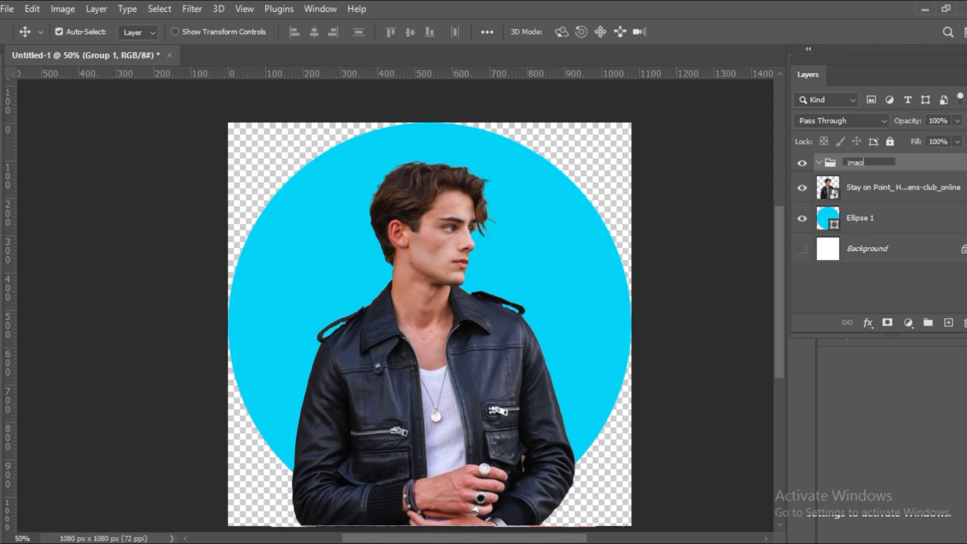
pyautogui.write('image')
pyautogui.click(853, 267)
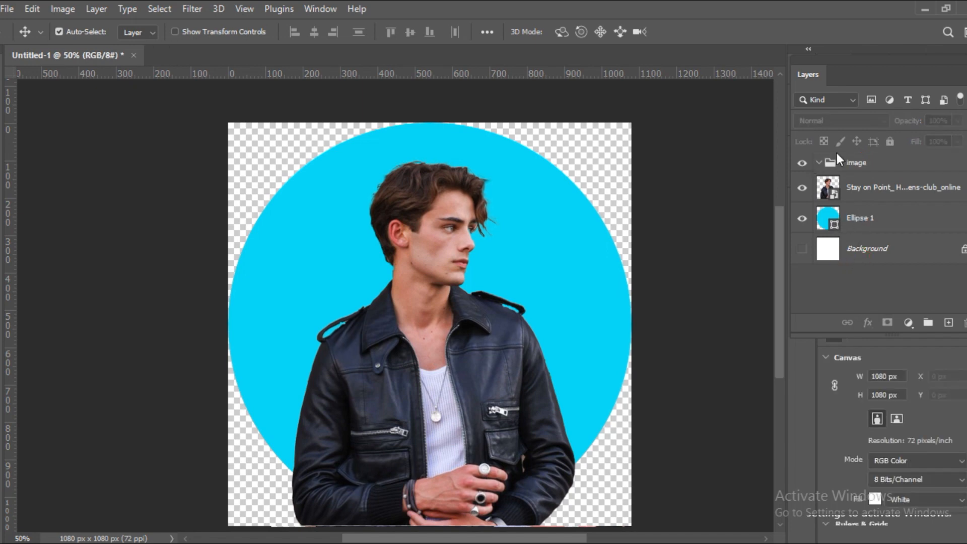
# Give the "image" group an orange colour label and move the portrait layer into it.
pyautogui.click(844, 163)
pyautogui.rightClick(844, 162)
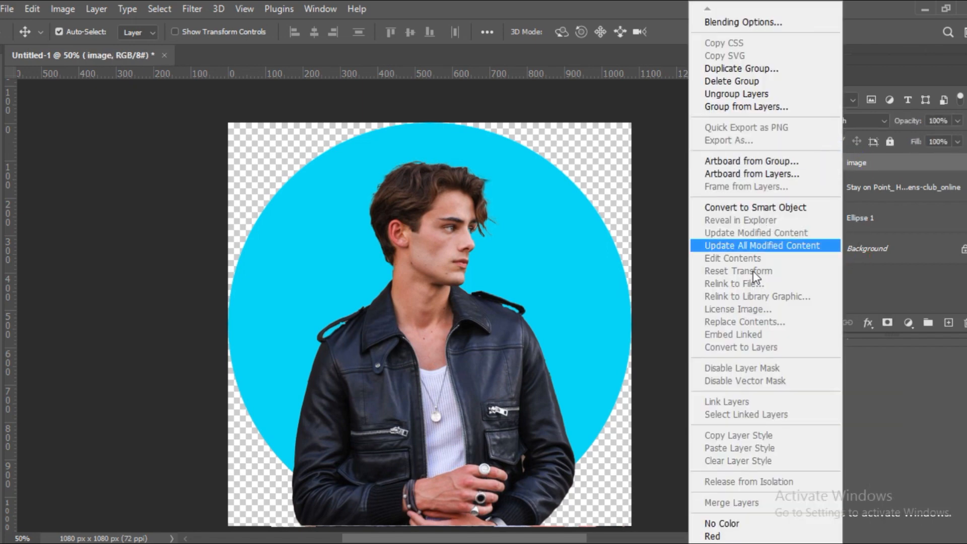
pyautogui.click(756, 481)
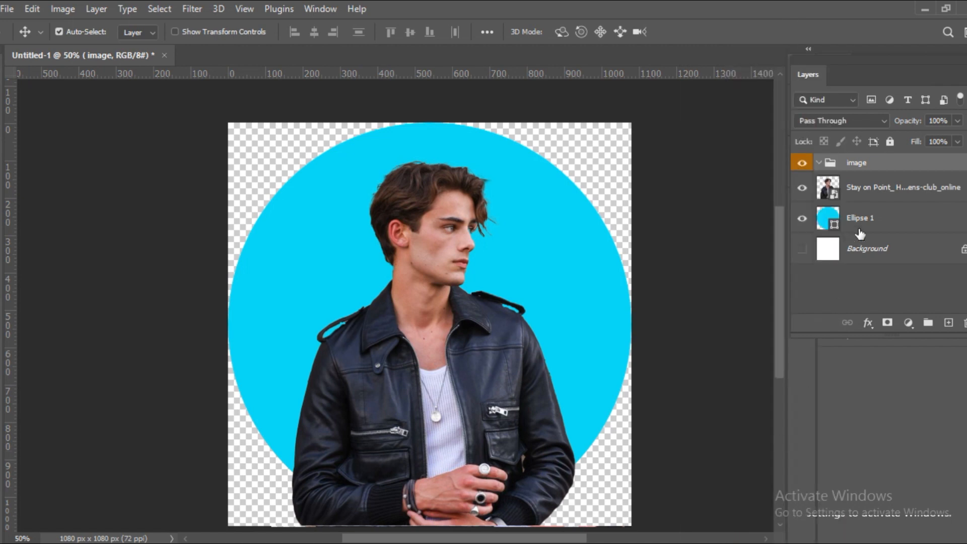
pyautogui.moveTo(882, 195); pyautogui.dragTo(879, 169)
# Load the cyan circle's outline as a selection and add it as a layer mask on the "image" group.
pyautogui.press('ctrl')
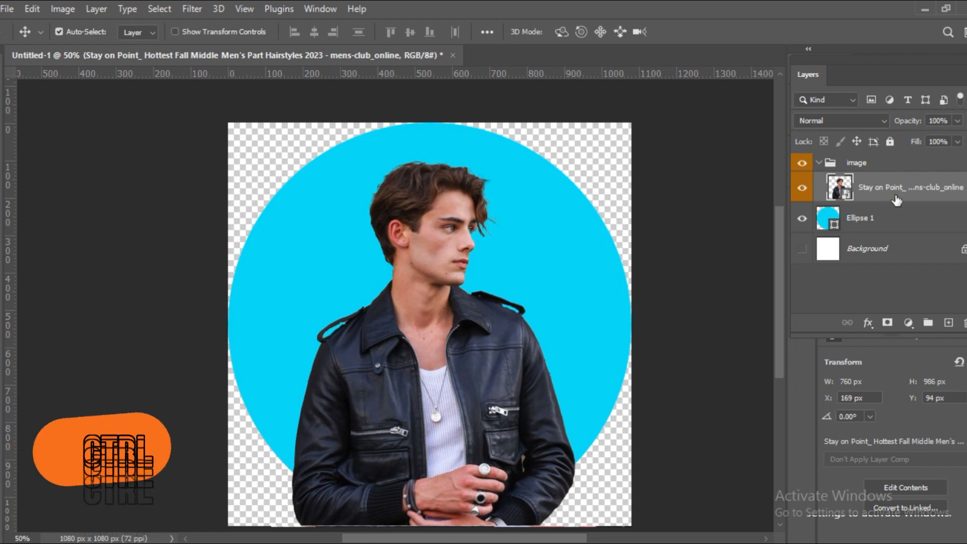
pyautogui.keyDown('ctrl'); pyautogui.click(827, 220); pyautogui.keyUp('ctrl')
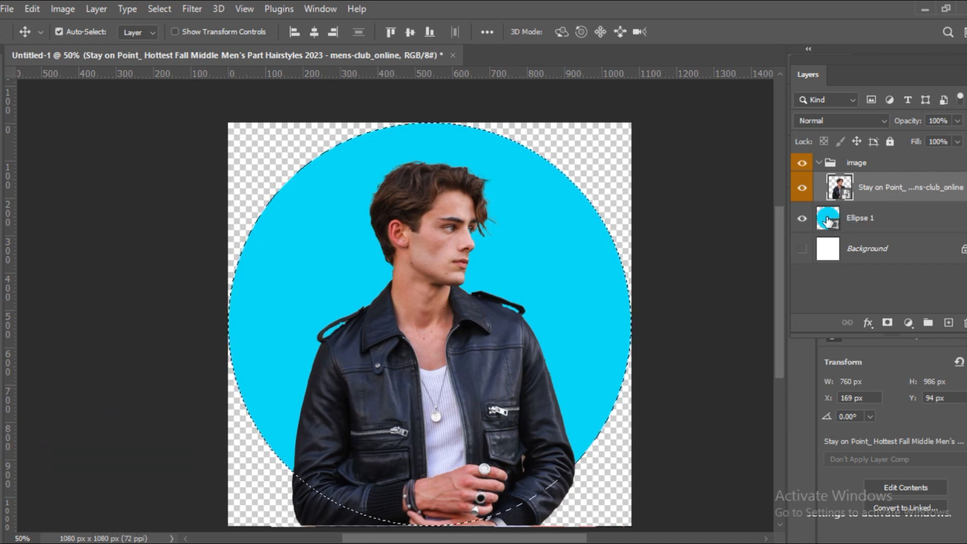
pyautogui.click(866, 166)
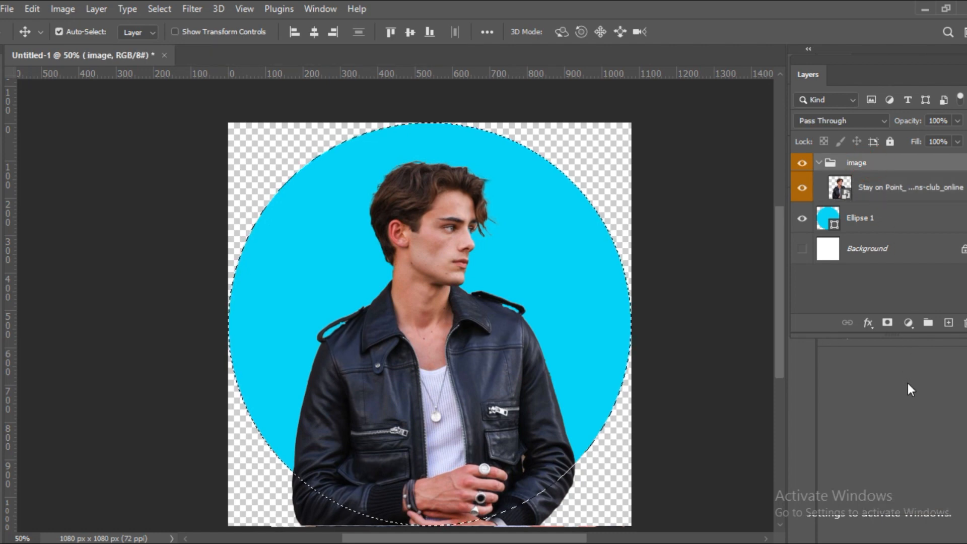
pyautogui.click(888, 323)
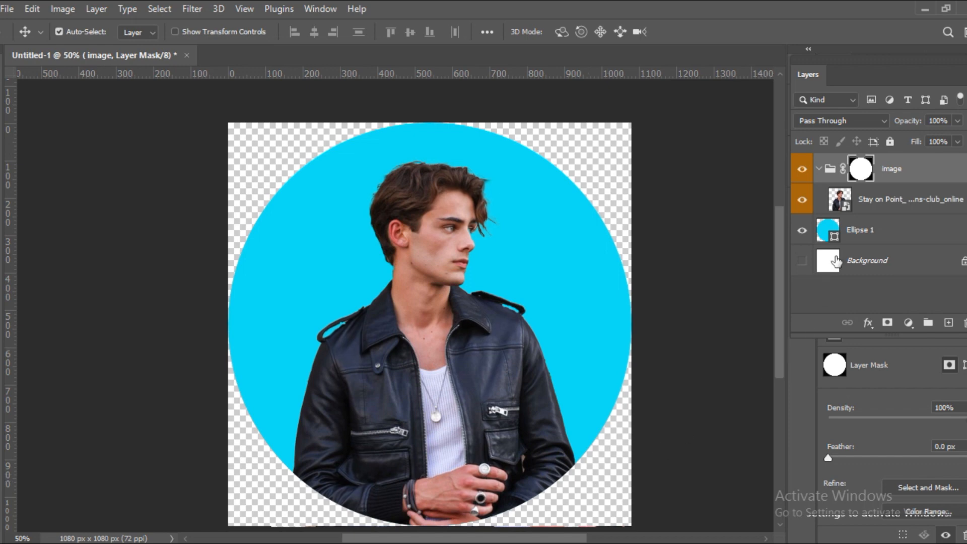
# Duplicate the cyan ellipse layer, placing the copy directly beneath the original.
pyautogui.click(849, 242)
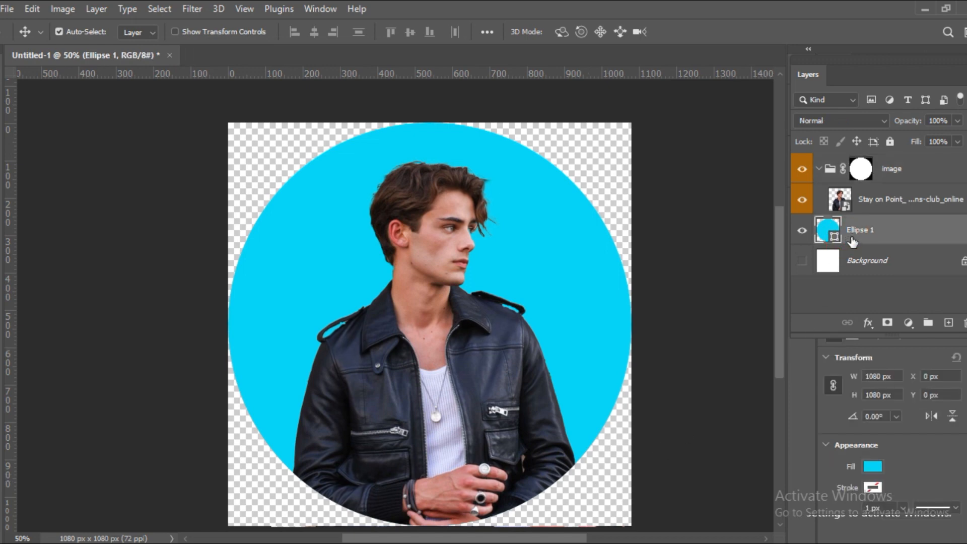
pyautogui.press('alt')
pyautogui.moveTo(851, 242); pyautogui.dragTo(853, 253)
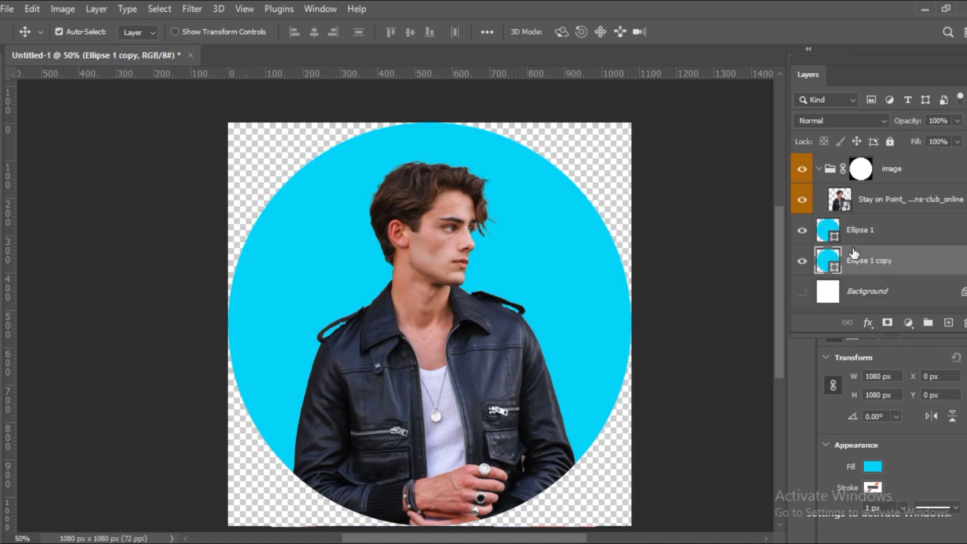
# Change the fill colour of the upper ellipse, Ellipse 1, to orange f37b11.
pyautogui.click(857, 241)
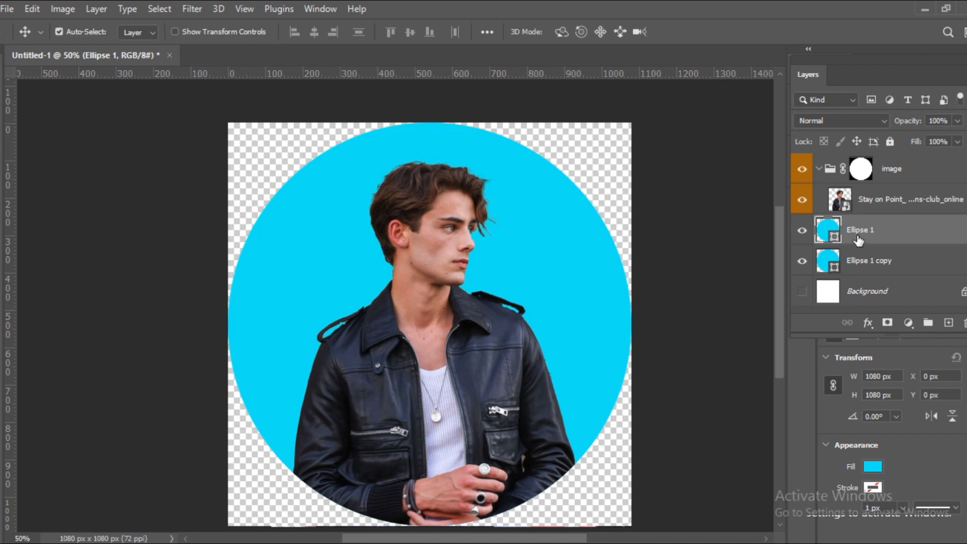
pyautogui.doubleClick(829, 234)
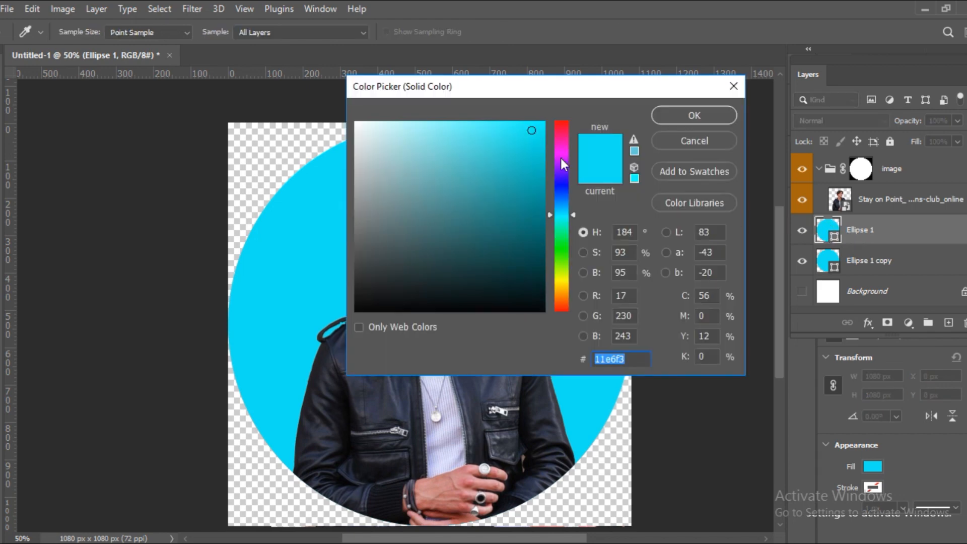
pyautogui.moveTo(561, 214); pyautogui.dragTo(559, 297)
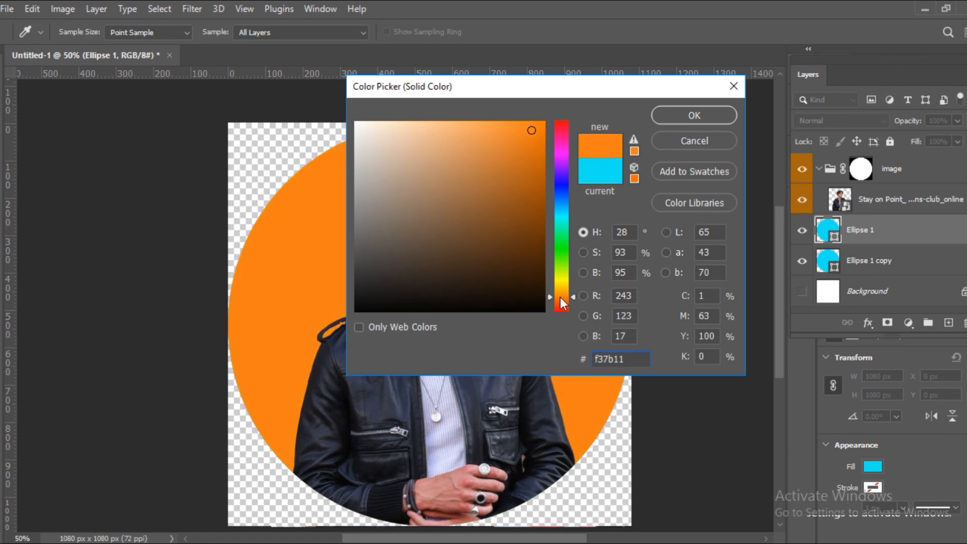
pyautogui.click(700, 110)
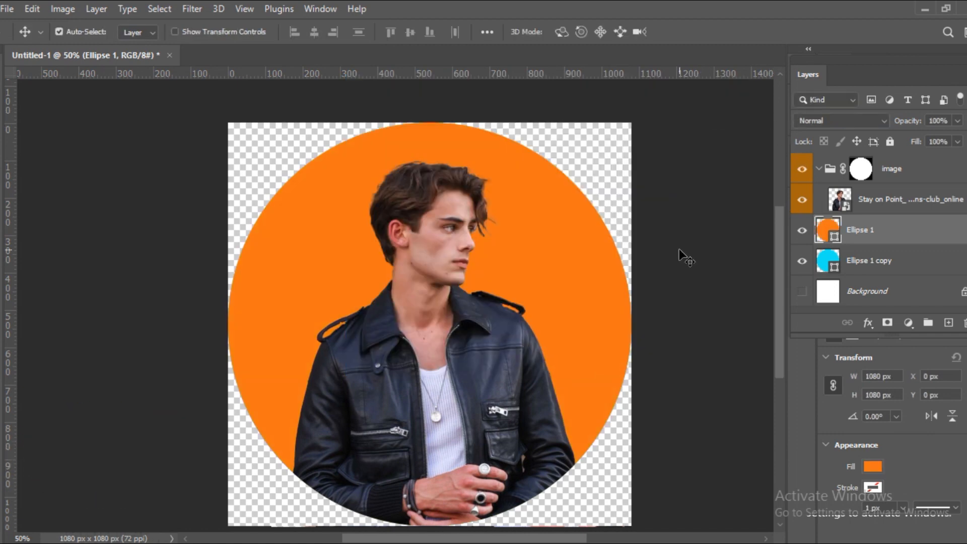
# Scale the orange circle down to about 890 x 820 px so a cyan ring surrounds it, and apply the transform.
pyautogui.hotkey('ctrl', 't')
pyautogui.moveTo(636, 120); pyautogui.dragTo(569, 214)
pyautogui.moveTo(490, 273); pyautogui.dragTo(524, 221)
pyautogui.moveTo(597, 169); pyautogui.dragTo(595, 171)
pyautogui.click(713, 32)
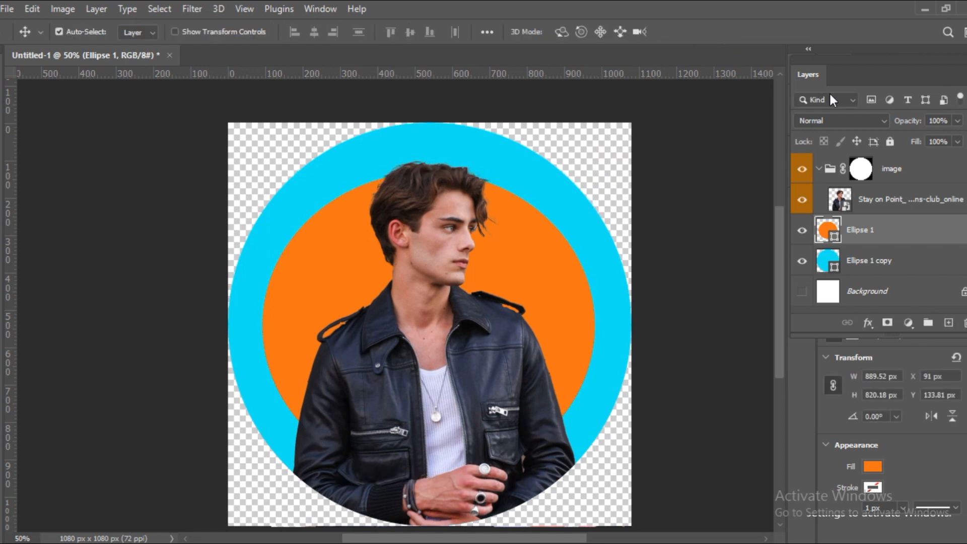
# Add a Levels adjustment above the portrait layer with the black input at 47 and the white input at 209.
pyautogui.click(885, 200)
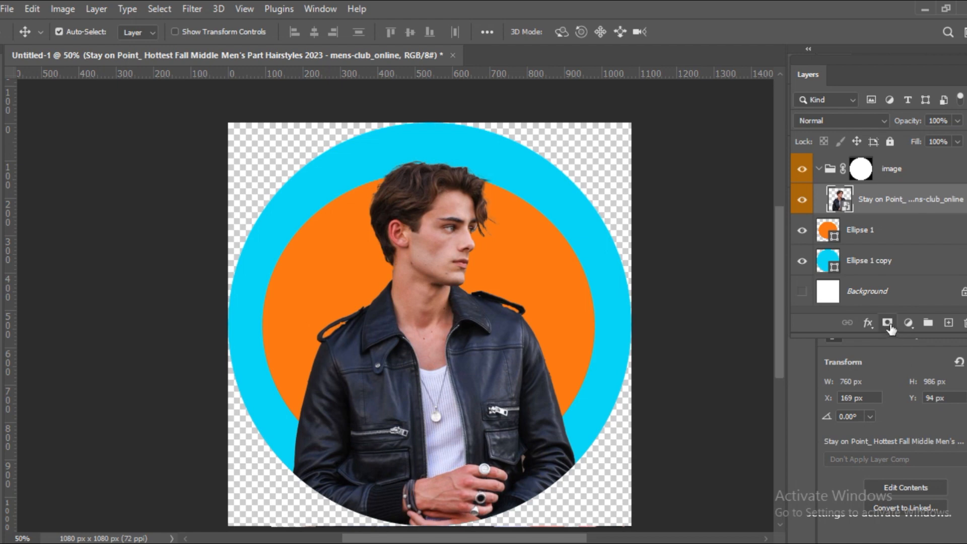
pyautogui.click(907, 323)
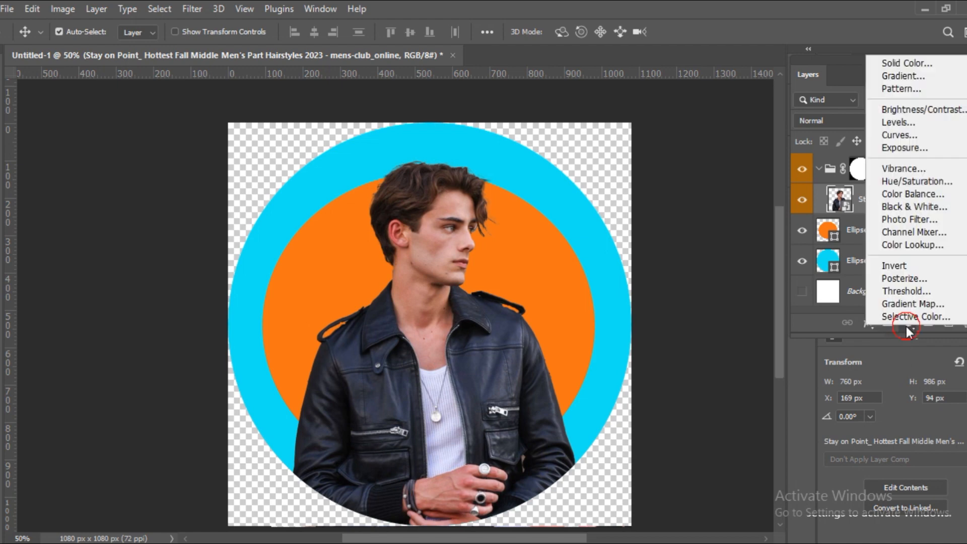
pyautogui.click(896, 121)
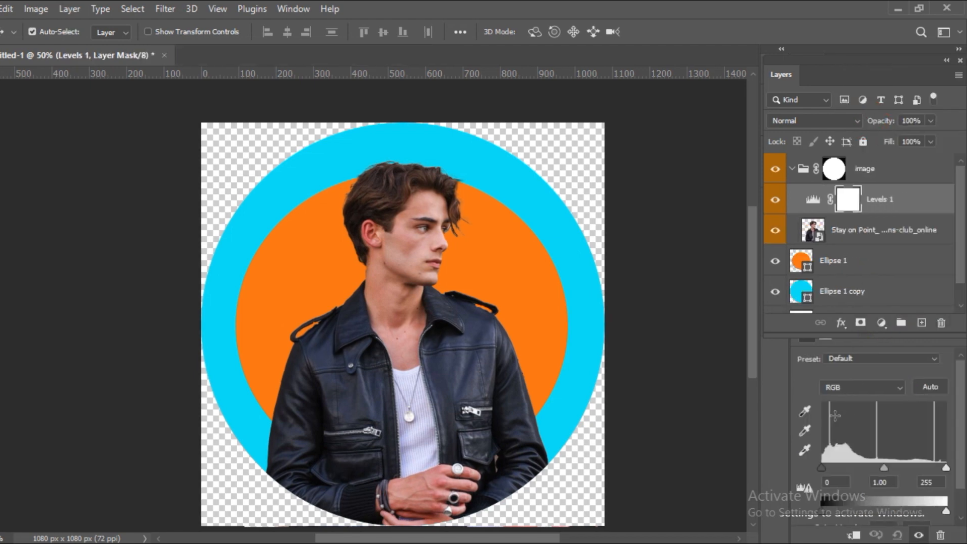
pyautogui.moveTo(824, 468); pyautogui.dragTo(840, 467)
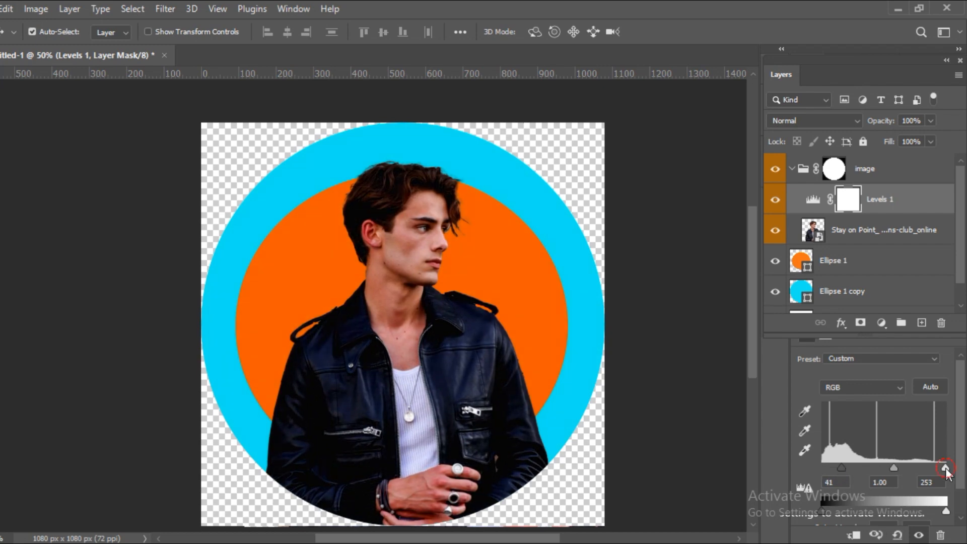
pyautogui.moveTo(945, 468); pyautogui.dragTo(923, 467)
pyautogui.moveTo(841, 468); pyautogui.dragTo(844, 466)
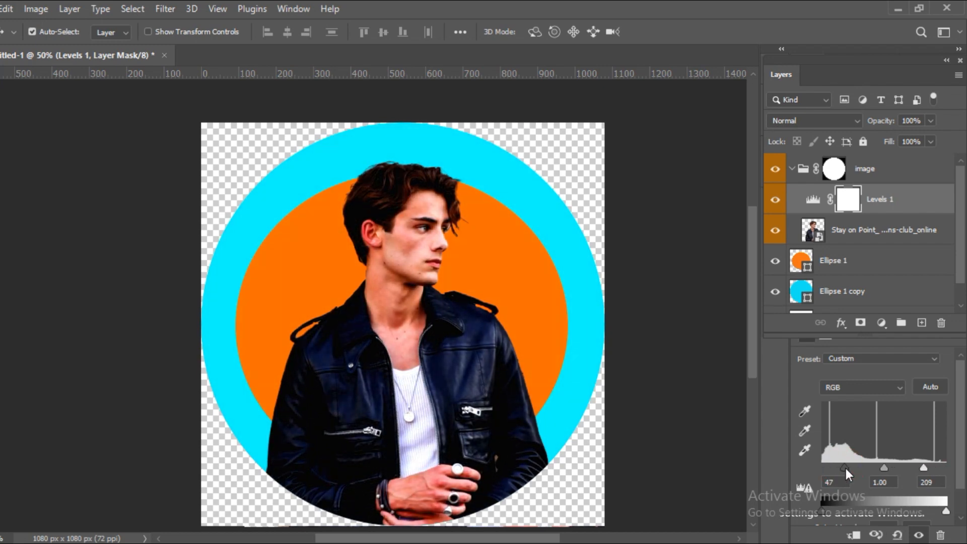
# Add a drop shadow to the portrait layer with an angle of 176° and a distance of 55 px.
pyautogui.click(863, 231)
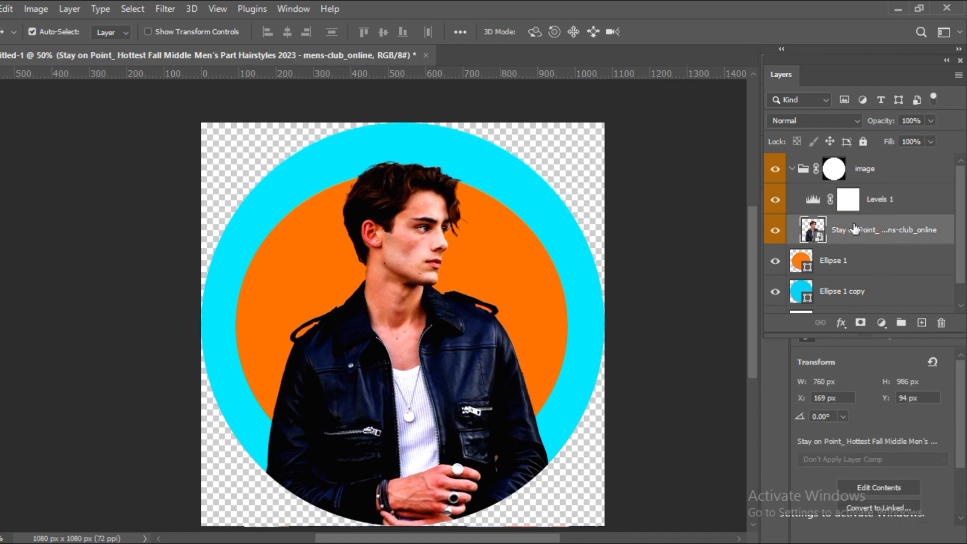
pyautogui.click(840, 323)
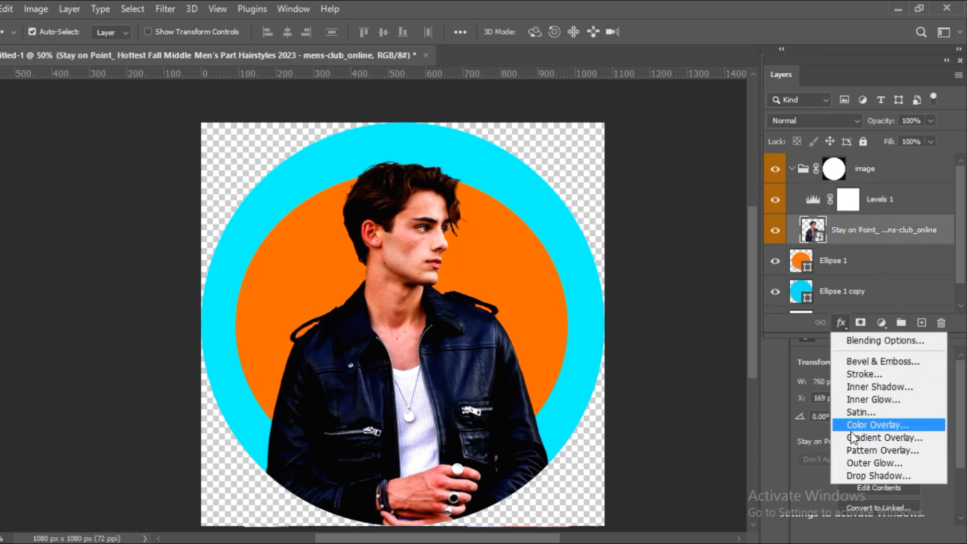
pyautogui.click(854, 476)
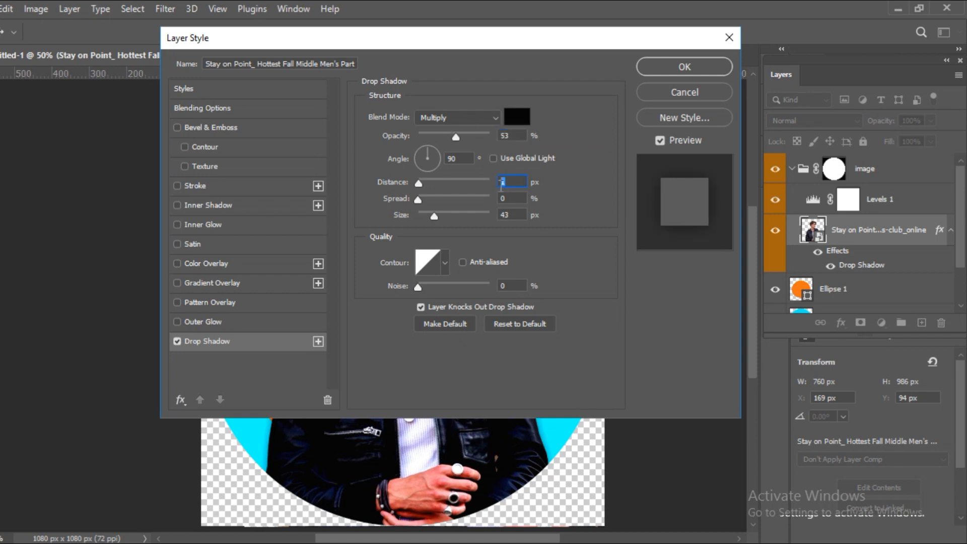
pyautogui.click(511, 214)
pyautogui.click(460, 159)
pyautogui.write('176')
pyautogui.moveTo(517, 183); pyautogui.dragTo(455, 35)
pyautogui.write('55')
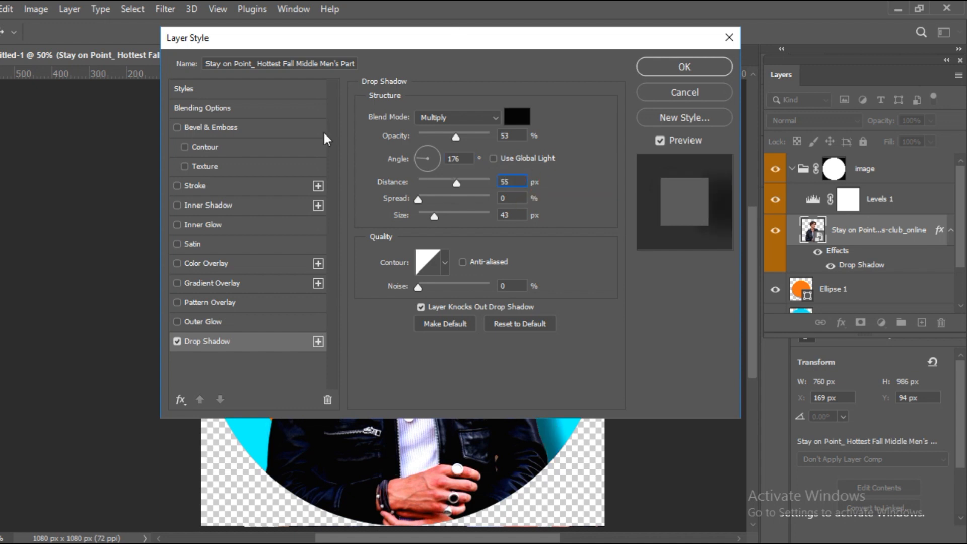
# Set the portrait's drop shadow size to 9 px and its opacity to 24%, and apply the layer style.
pyautogui.click(513, 214)
pyautogui.press('BackSpace')
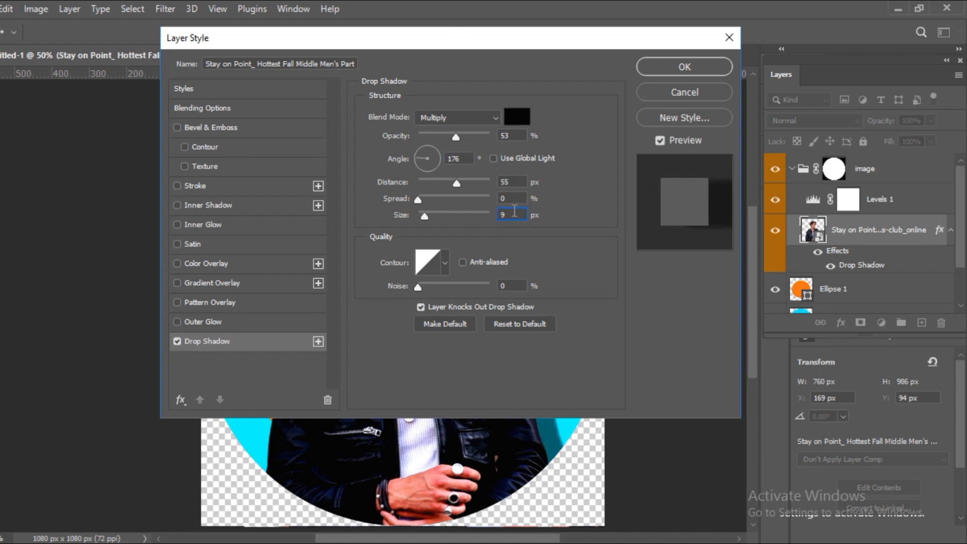
pyautogui.click(519, 135)
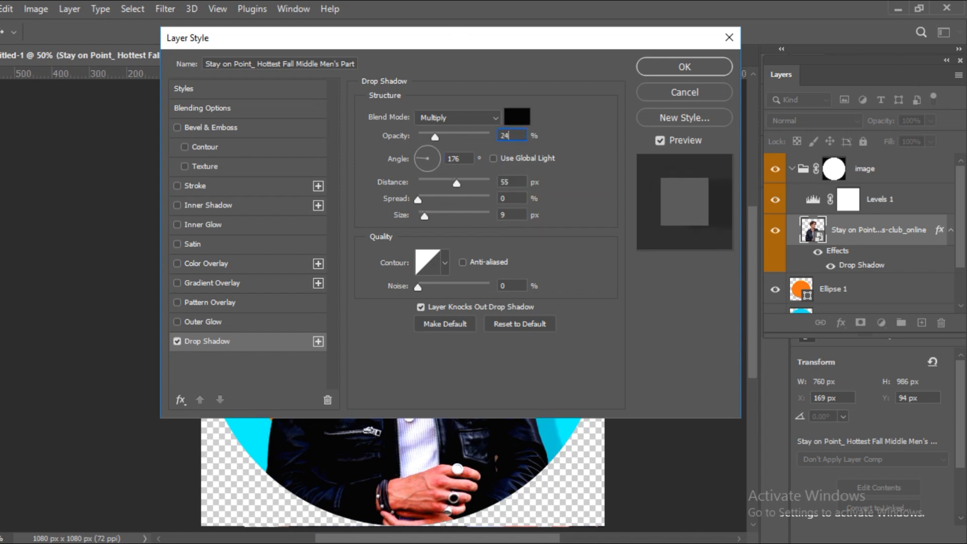
pyautogui.write('24')
pyautogui.click(664, 68)
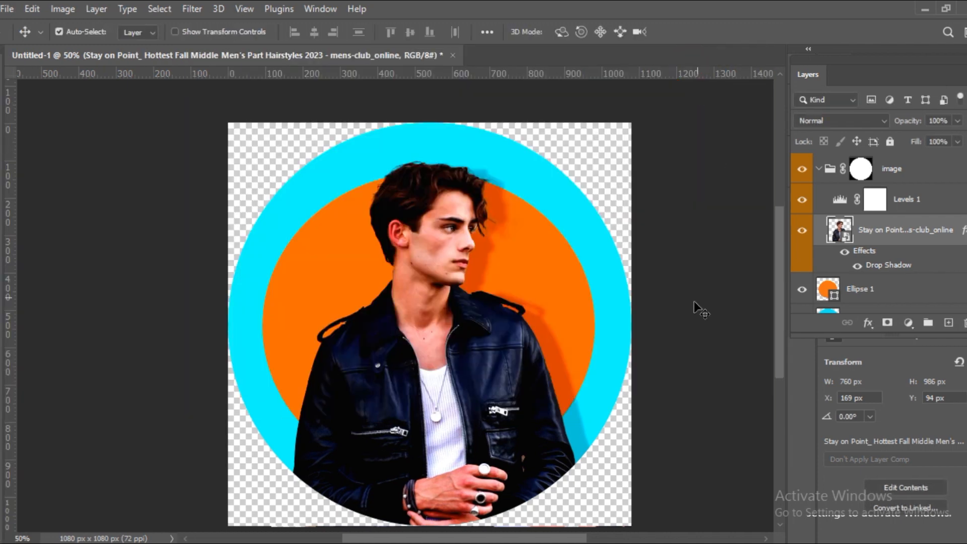
# Add a drop shadow with 53% opacity to the orange circle layer.
pyautogui.click(875, 289)
pyautogui.scroll(-1, 873, 269)
pyautogui.click(870, 322)
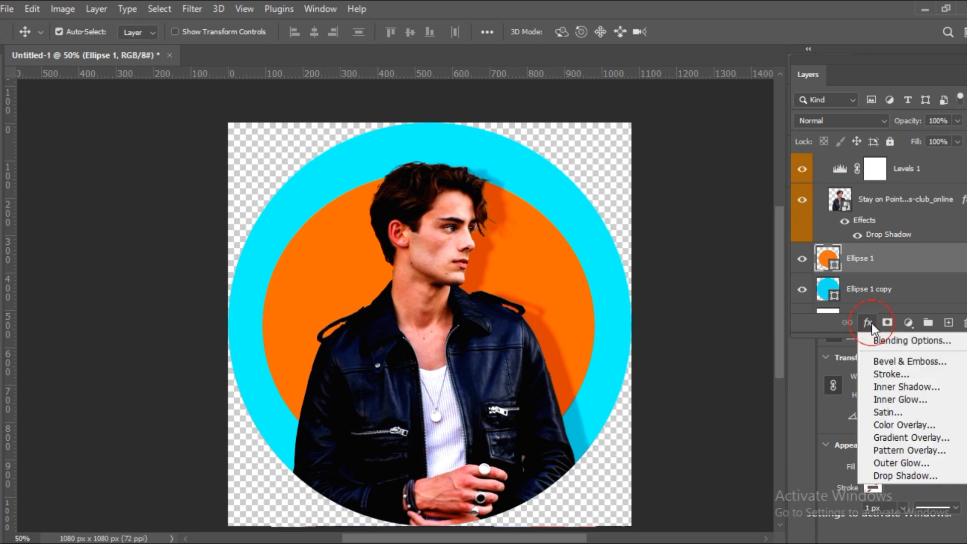
pyautogui.click(889, 473)
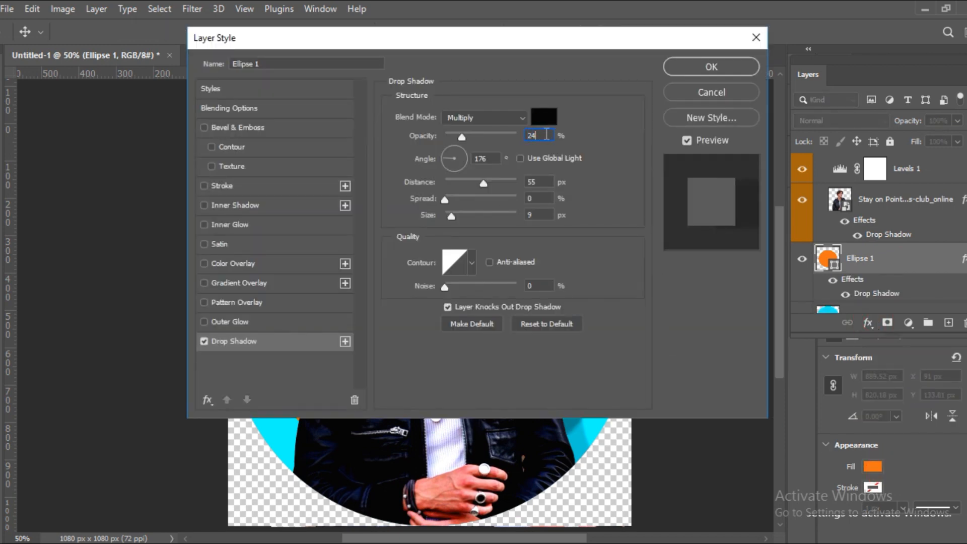
pyautogui.press('BackSpace')
pyautogui.press('BackSpace')
pyautogui.write('53')
# Set the orange circle's drop shadow to distance 1 px, size 43 px and angle 90°, and apply it.
pyautogui.click(545, 183)
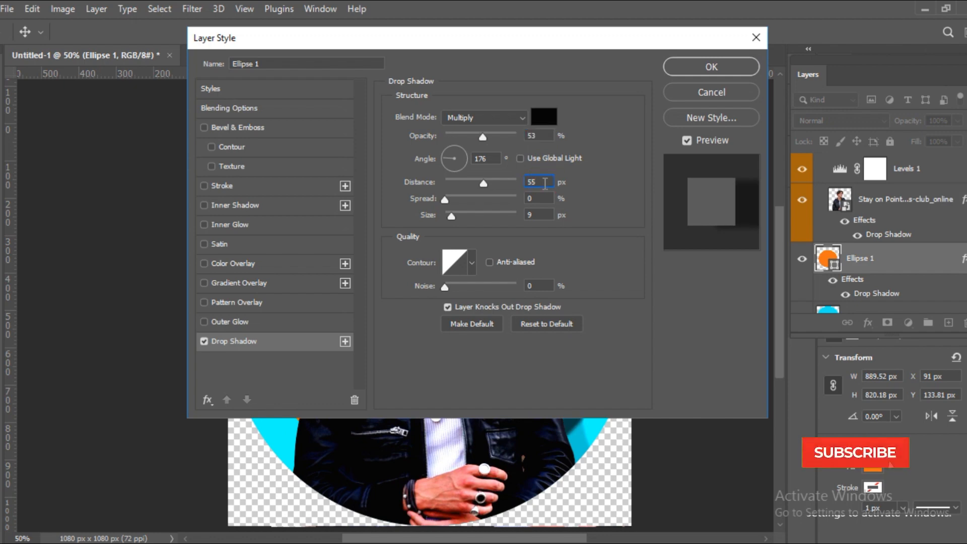
pyautogui.press('BackSpace')
pyautogui.press('BackSpace')
pyautogui.write('1')
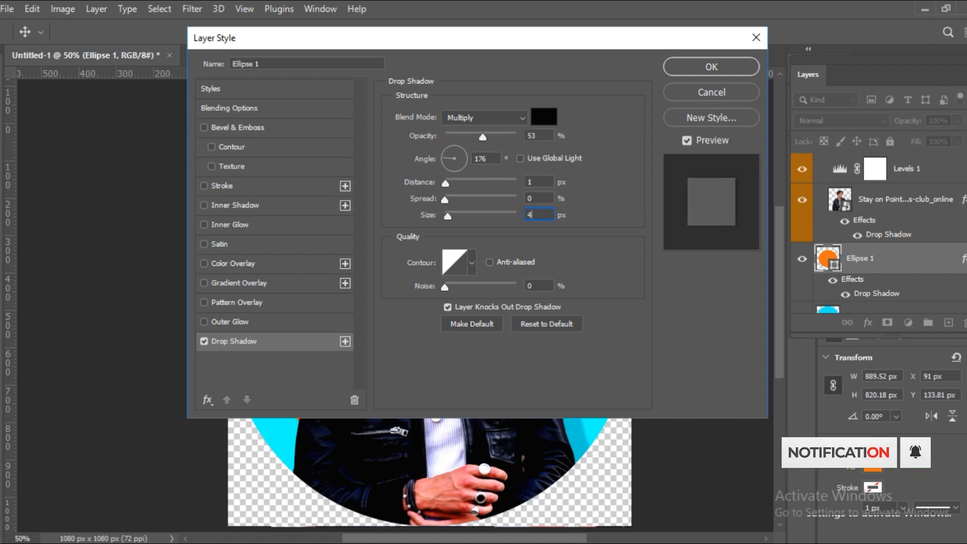
pyautogui.doubleClick(488, 153)
pyautogui.write('90')
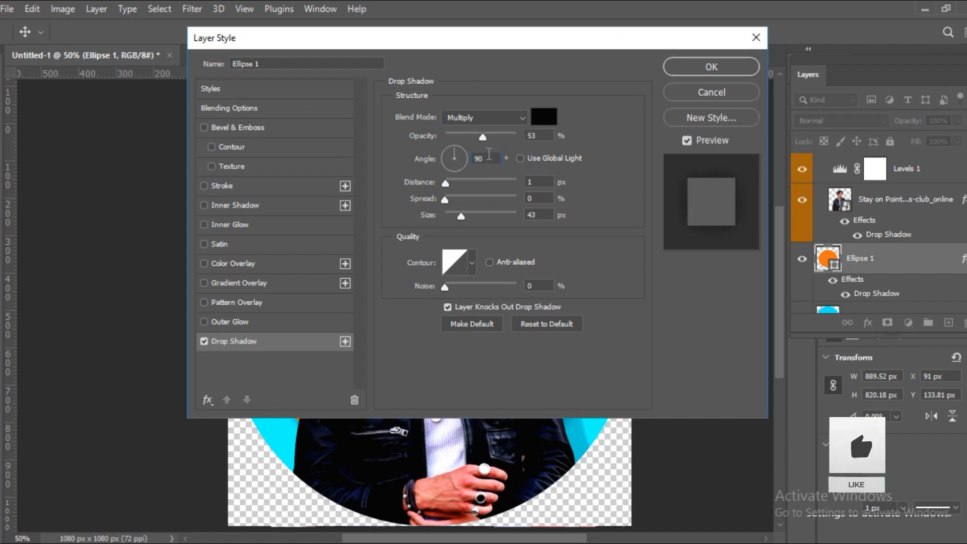
pyautogui.click(707, 70)
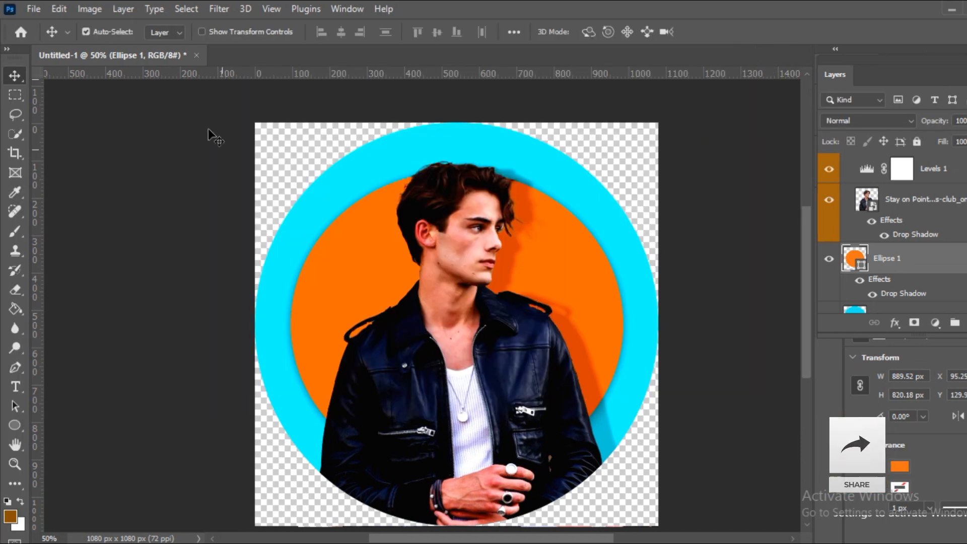
# Start a Save for Web (Legacy) export of the composition and set its preview zoom to 50%.
pyautogui.click(31, 8)
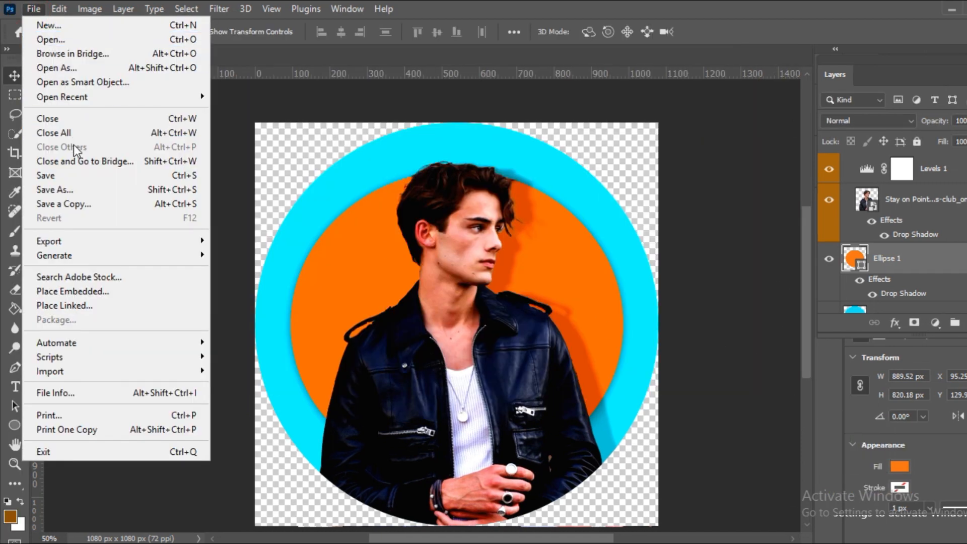
pyautogui.moveTo(96, 243)
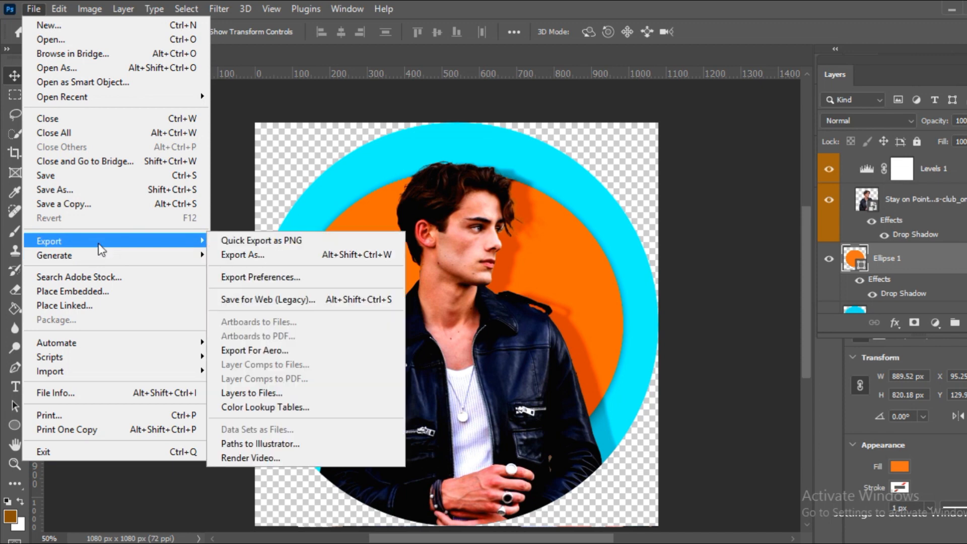
pyautogui.click(282, 301)
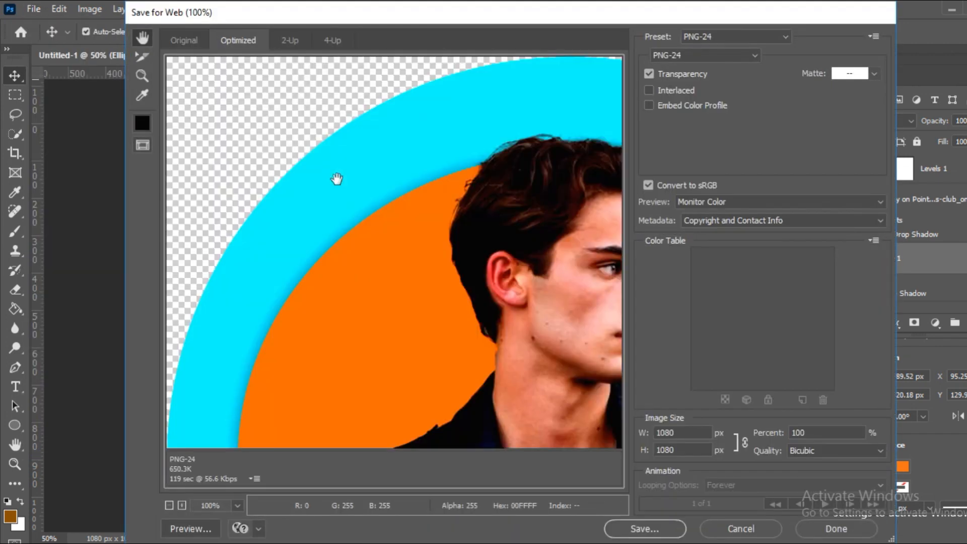
pyautogui.rightClick(336, 179)
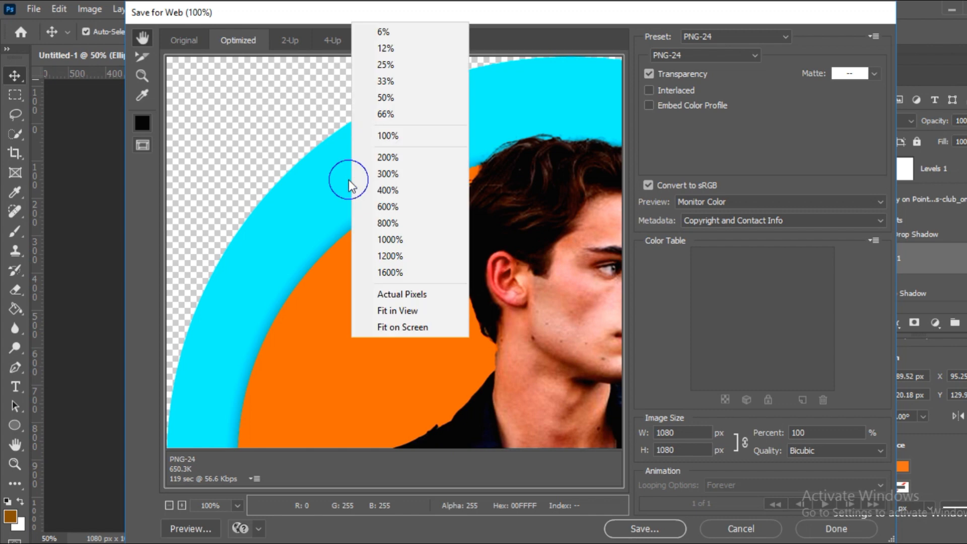
pyautogui.click(384, 99)
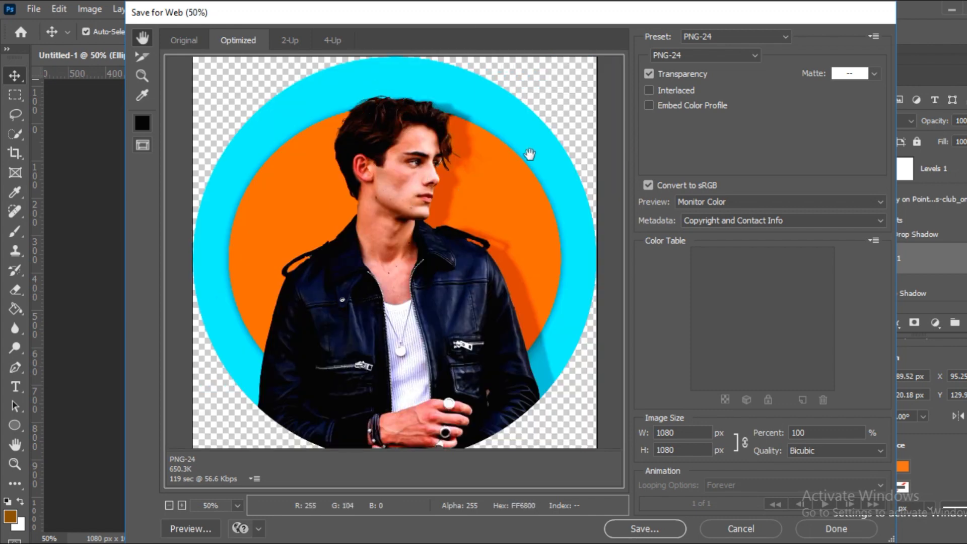
# Choose the PNG-24 preset and file format for the web export.
pyautogui.click(775, 38)
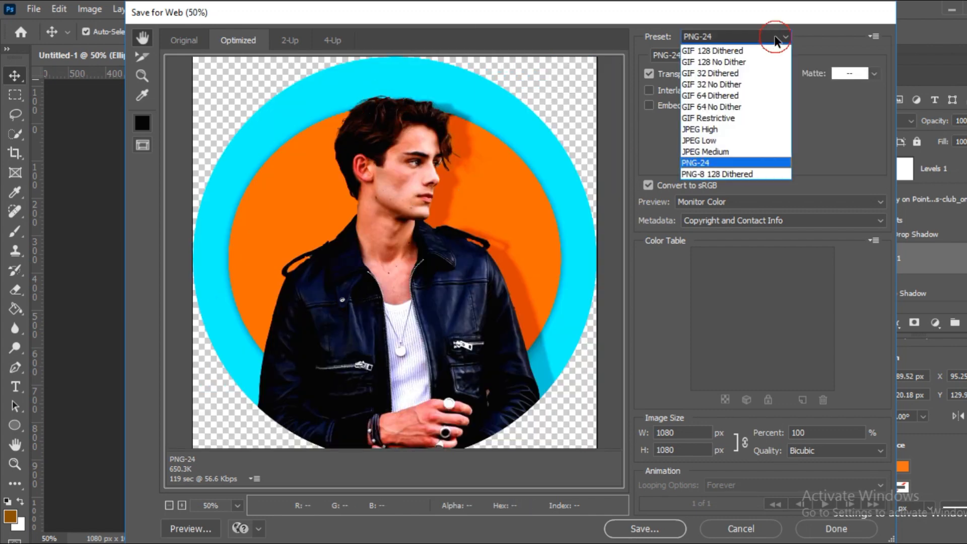
pyautogui.click(719, 162)
pyautogui.click(717, 56)
pyautogui.click(679, 101)
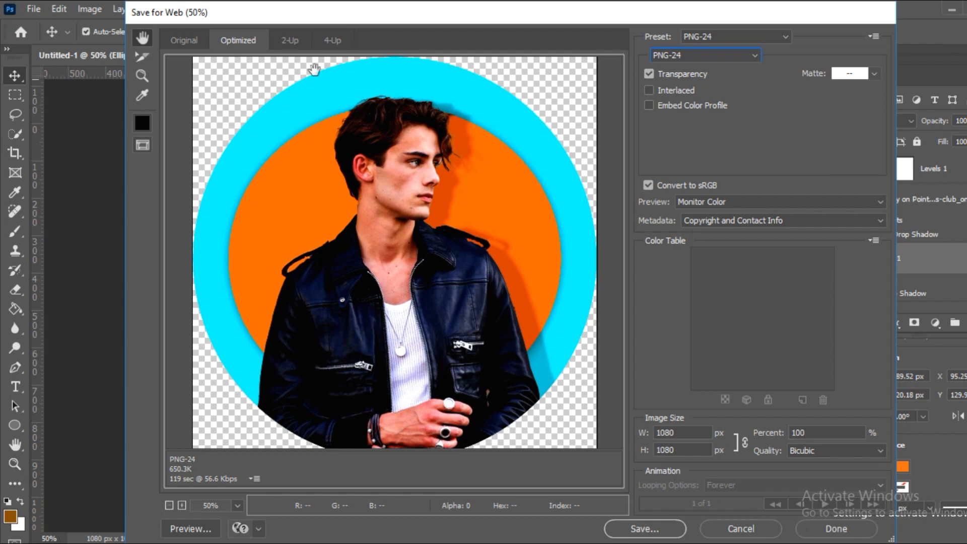
# Save the optimized image in the images folder under the file name PROFILE.
pyautogui.click(653, 534)
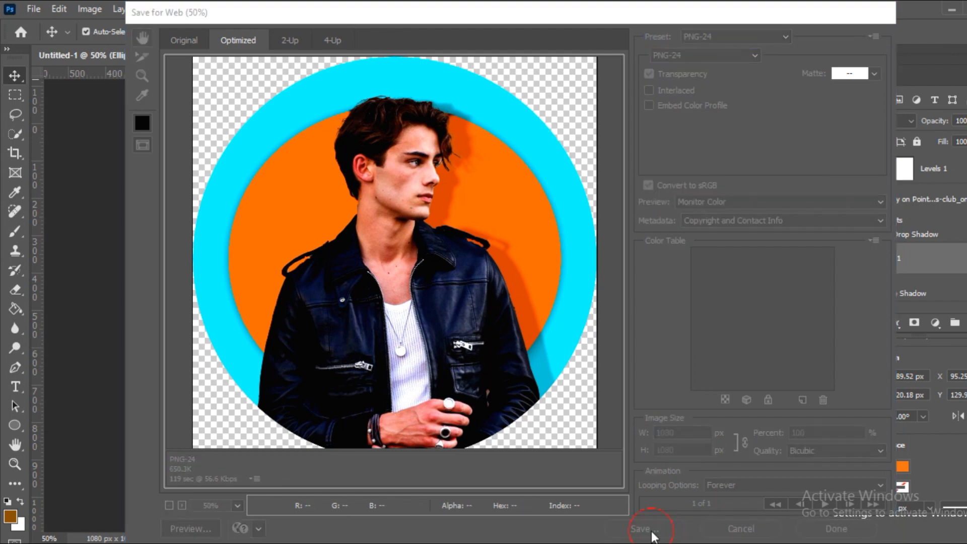
pyautogui.press('BackSpace')
pyautogui.write('PROFILE IMAGE')
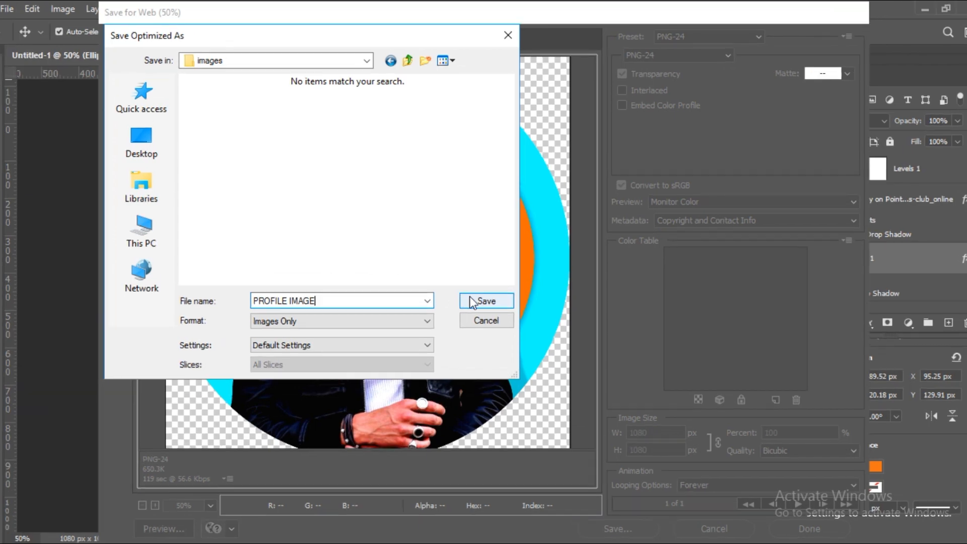
pyautogui.click(484, 299)
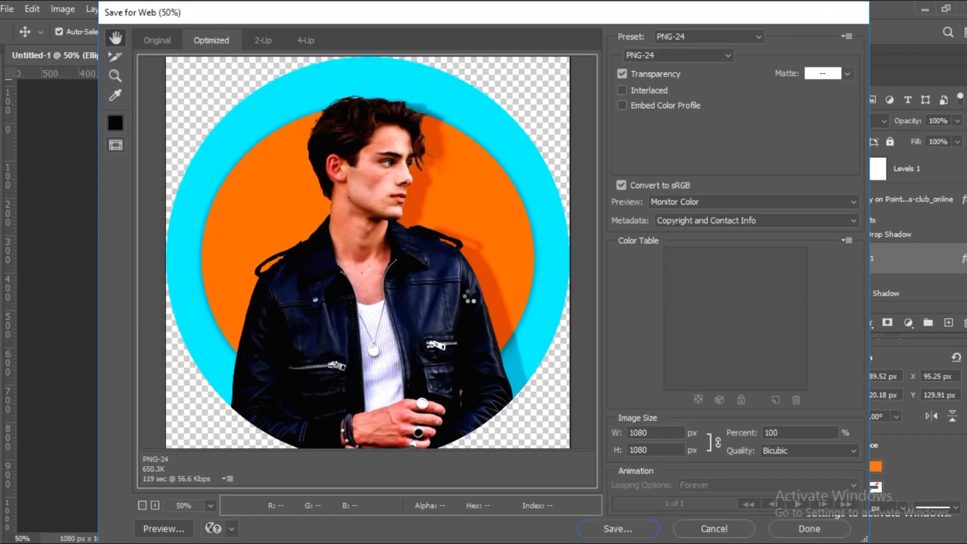